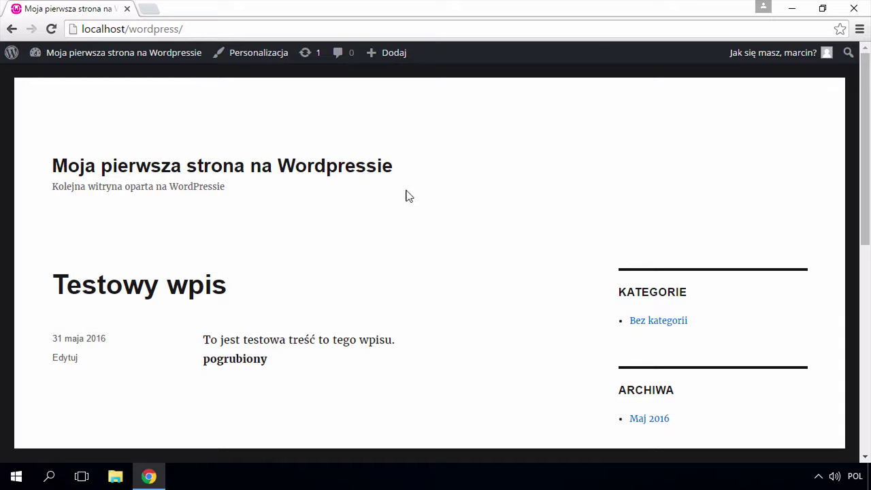
Go to the site's admin dashboard and open the list of all pages
click(164, 53)
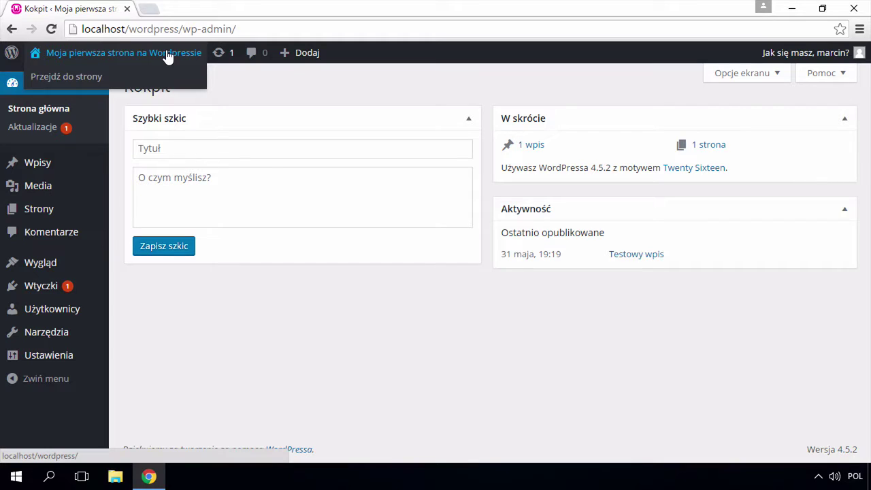
click(73, 211)
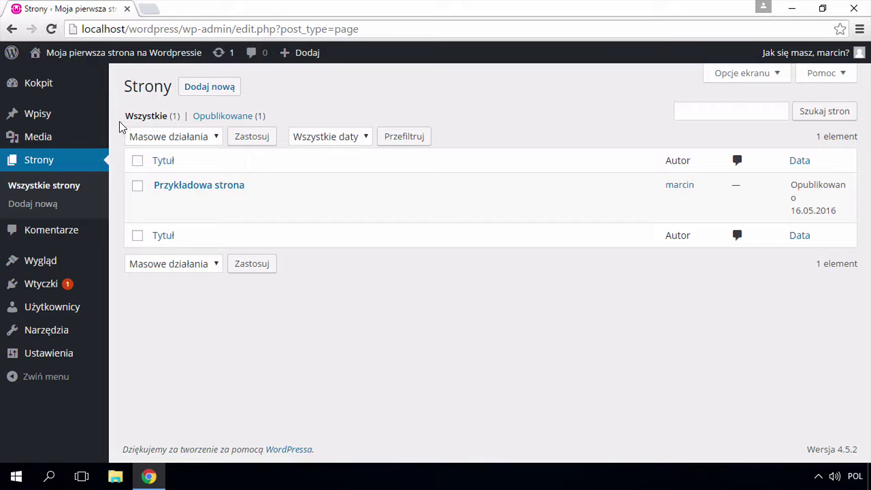
drag(116, 84, 172, 82)
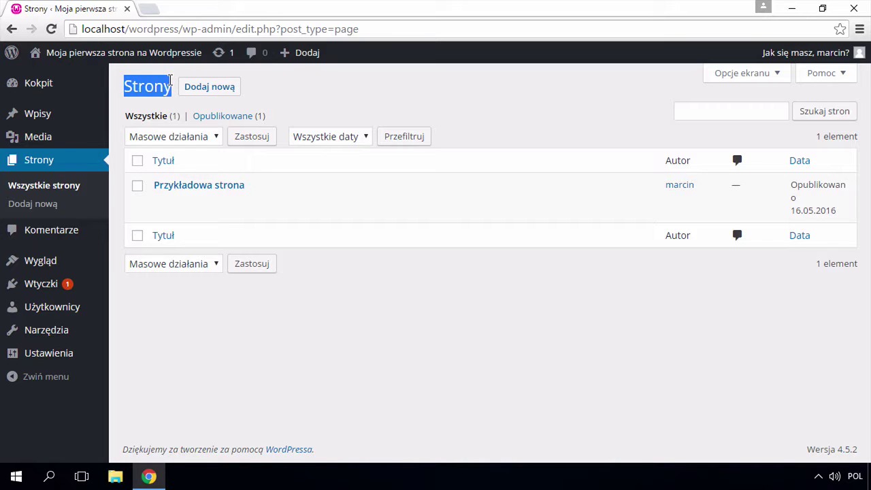
click(151, 86)
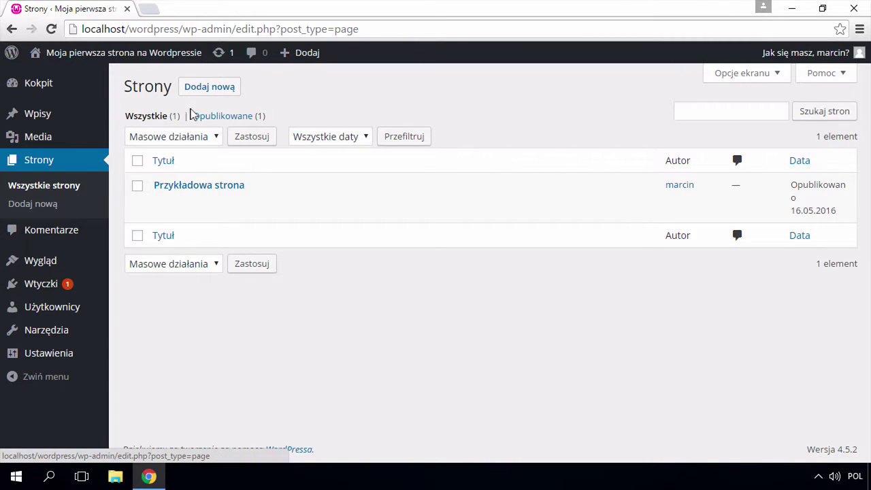
Examine the bulk action options, the date filter and the search field of the page list
click(168, 133)
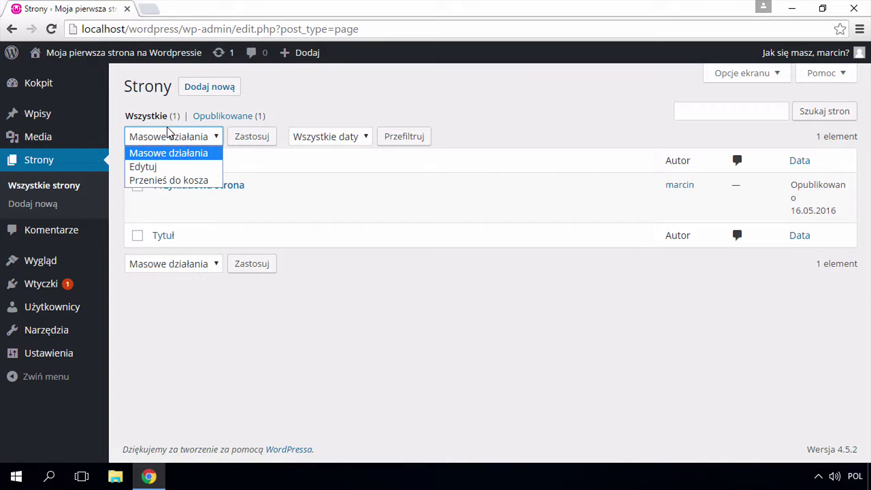
click(162, 327)
click(174, 263)
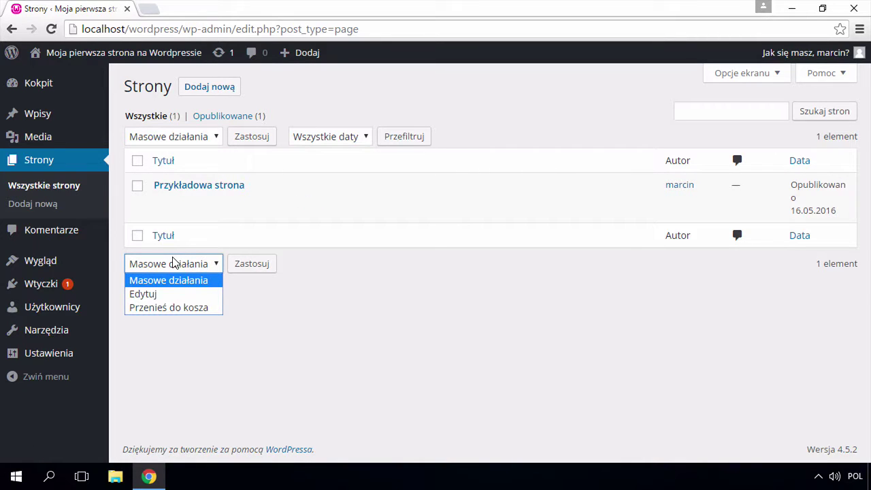
click(322, 290)
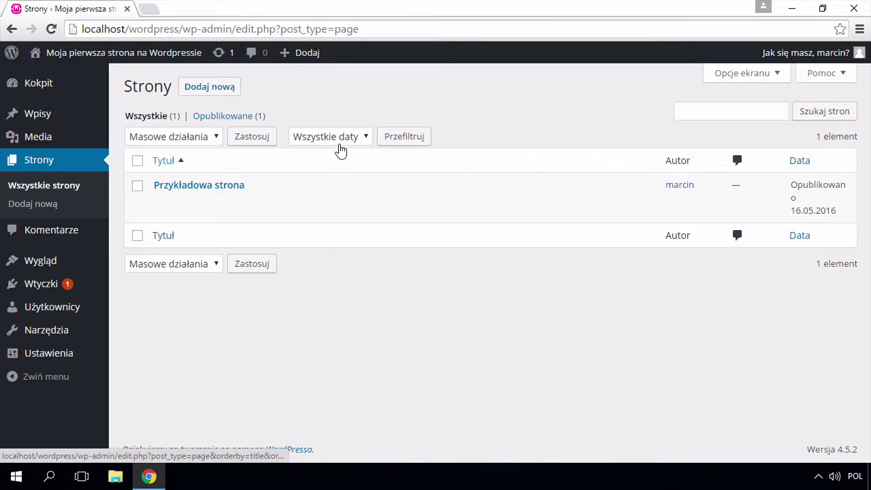
click(340, 137)
click(347, 102)
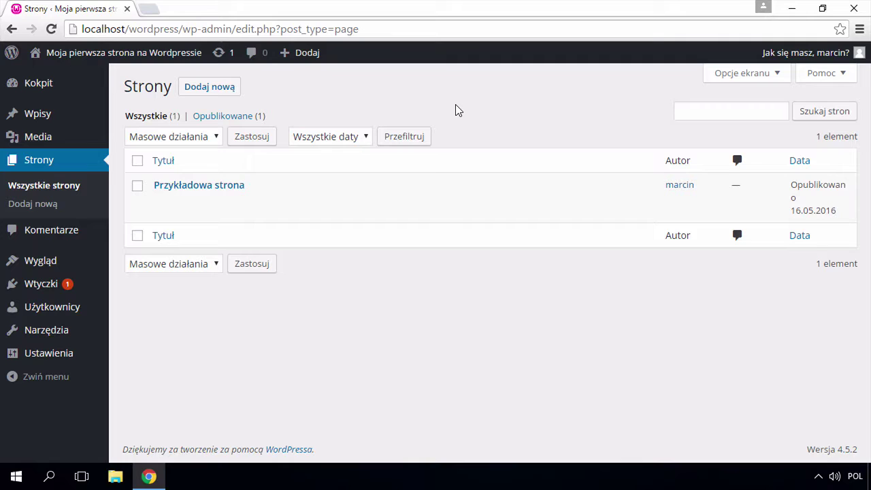
click(730, 109)
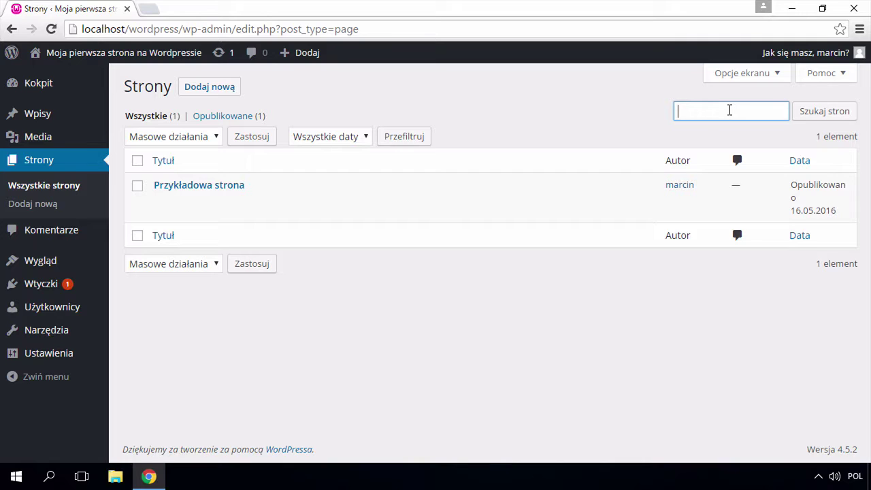
click(292, 337)
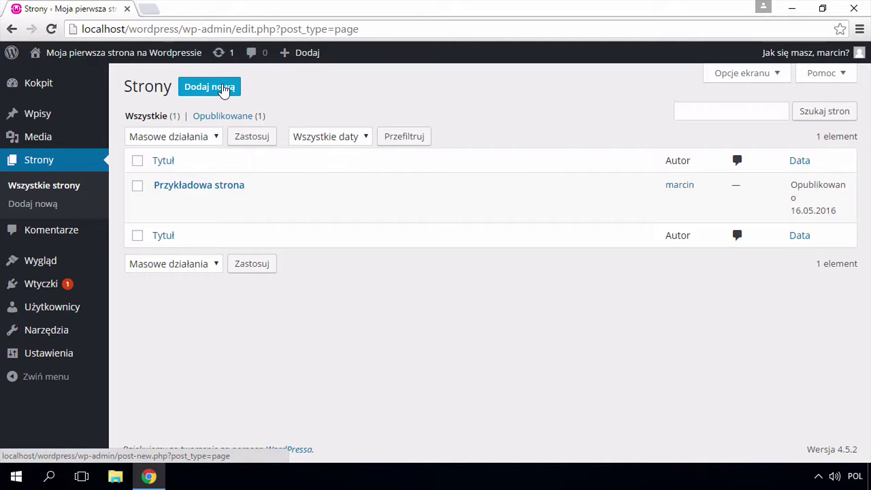
Add a new page titled "O mnie" and switch its content editor to text mode
click(224, 91)
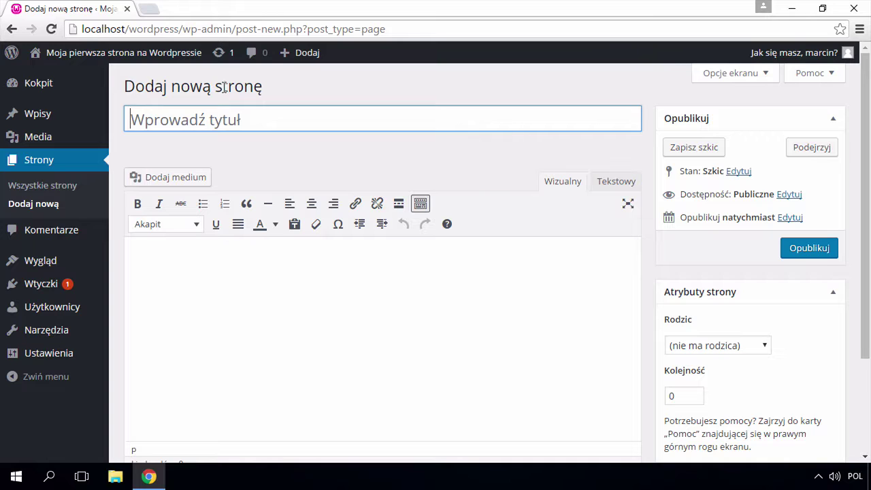
text(O mnie)
click(225, 266)
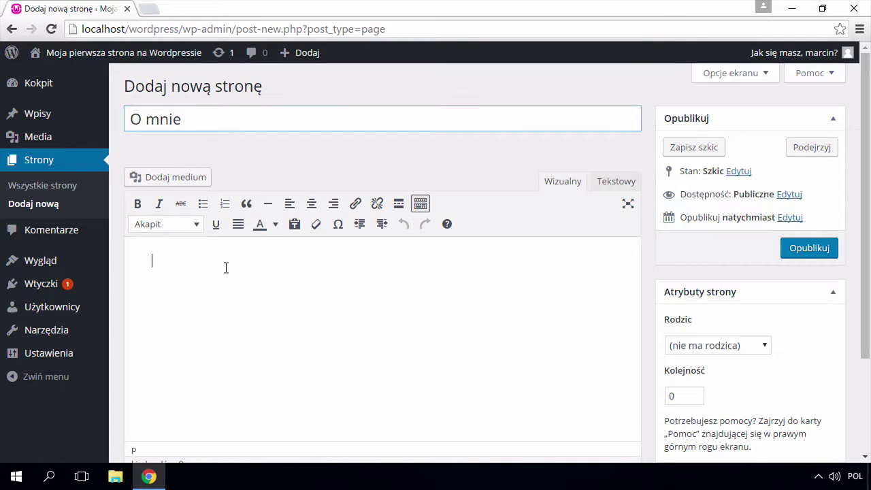
scroll(228, 267, down, 1)
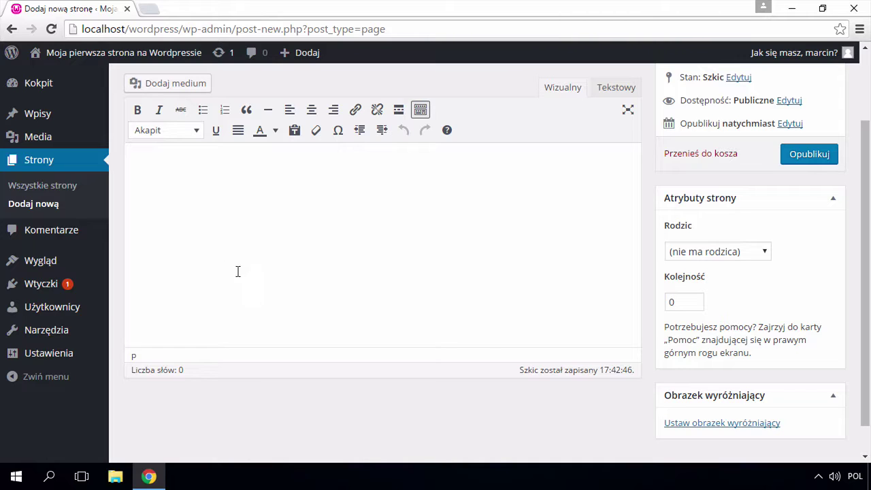
click(203, 202)
scroll(417, 203, up, 1)
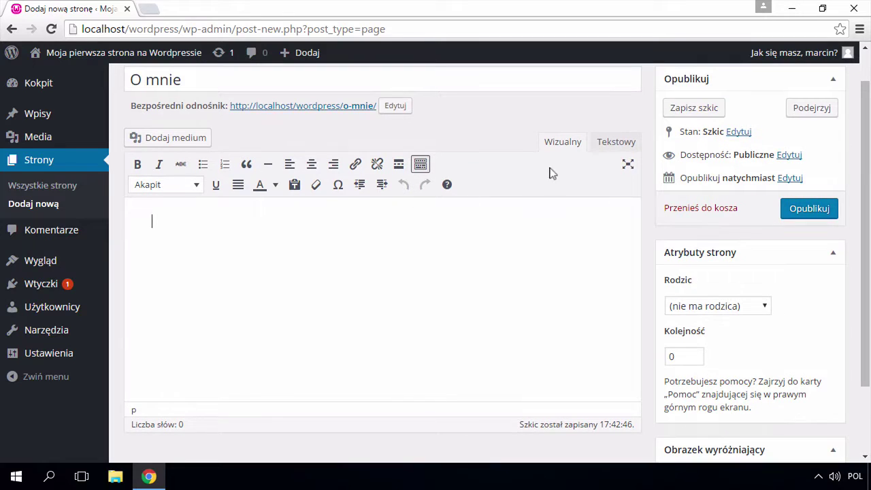
click(608, 146)
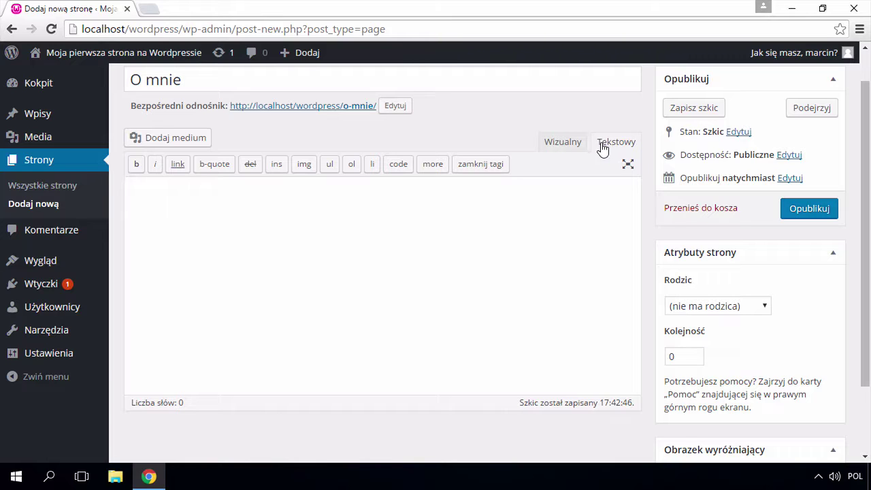
Leave the page editor, open the administrator's profile and try the option that disables the visual editor for writing
click(64, 306)
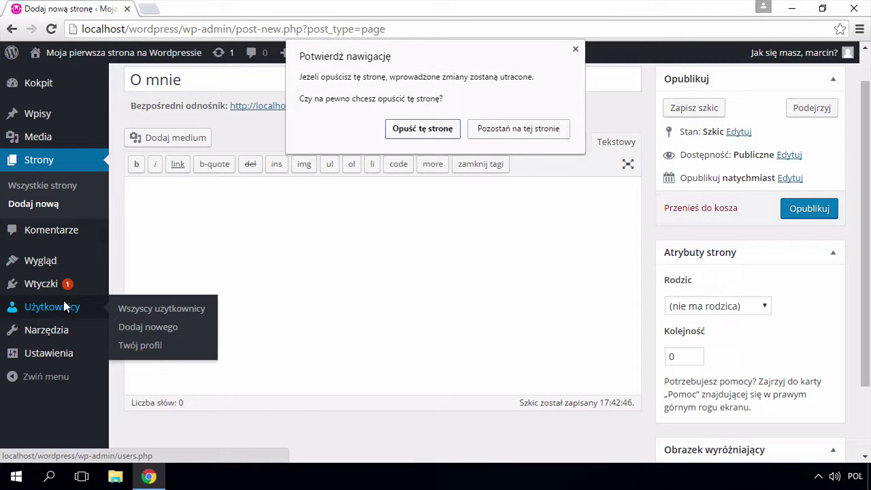
click(424, 128)
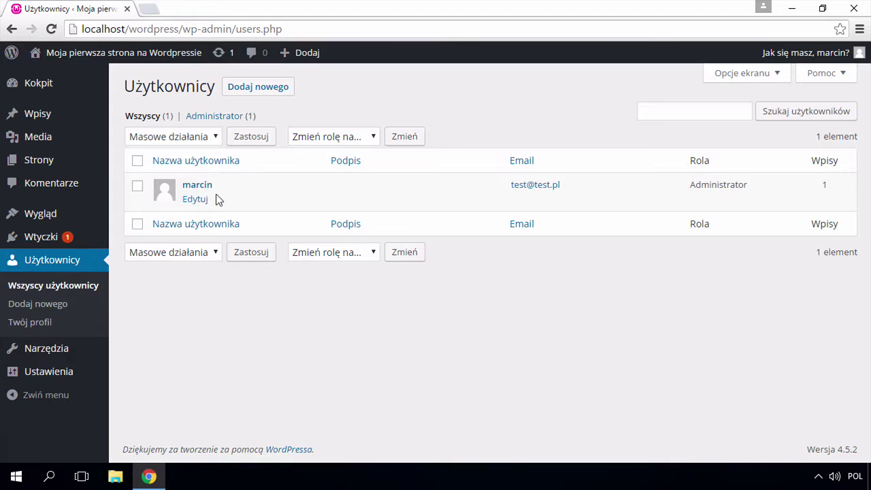
click(191, 199)
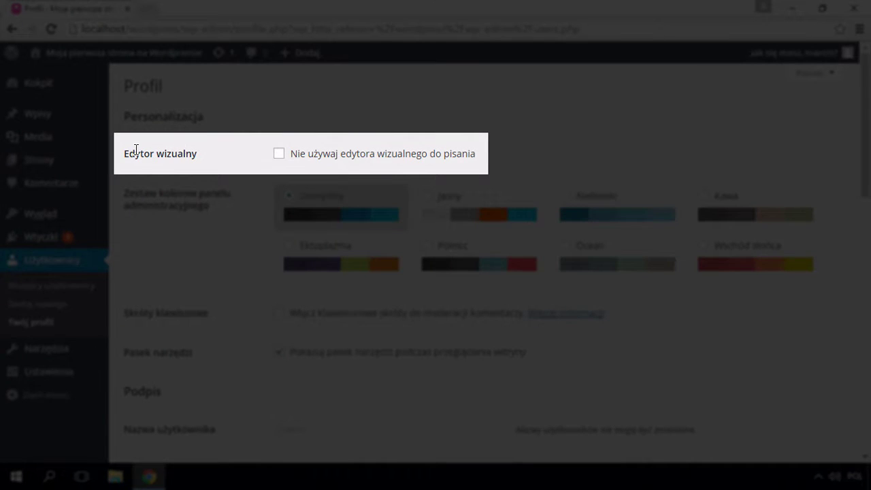
click(279, 153)
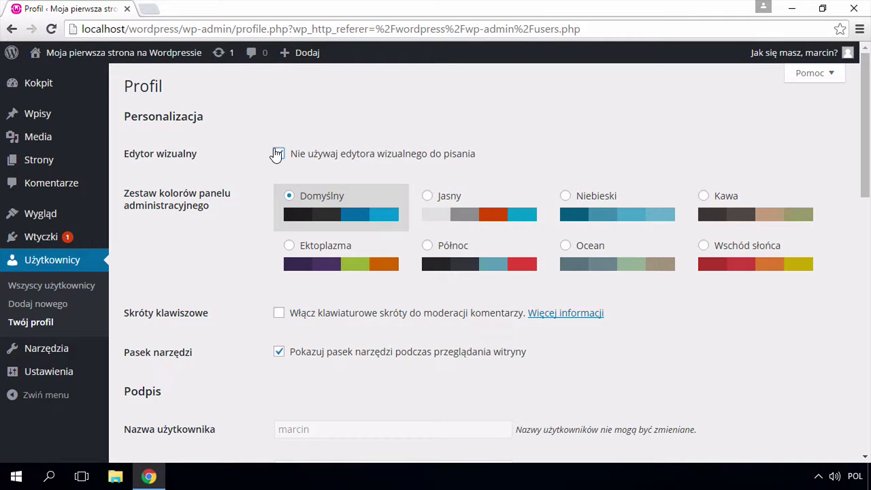
scroll(217, 239, down, 10)
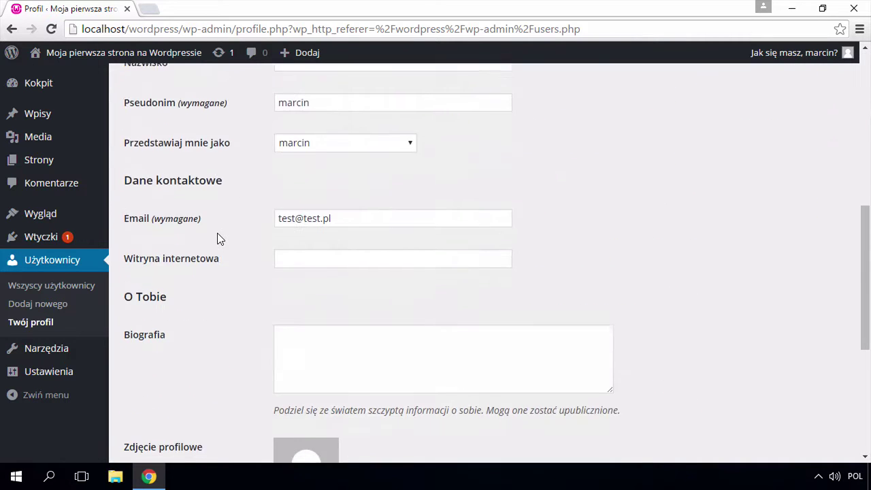
scroll(217, 238, up, 10)
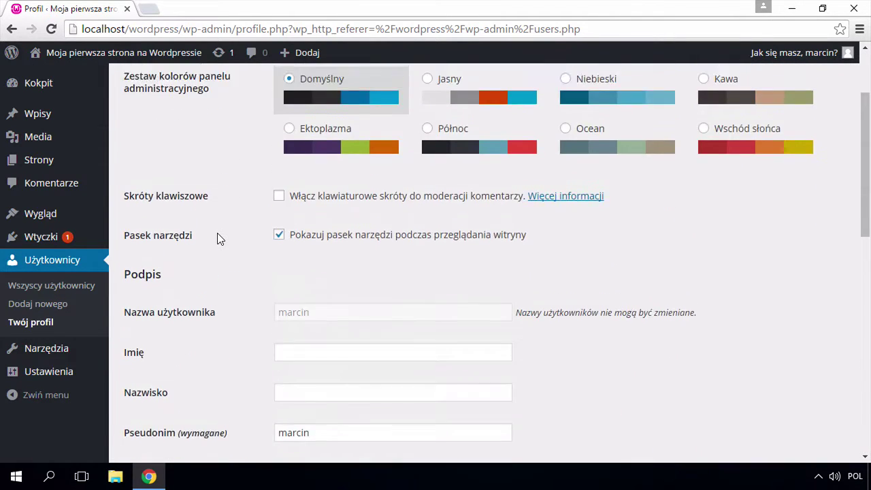
Open the draft page "O mnie" from the page list for editing
click(54, 155)
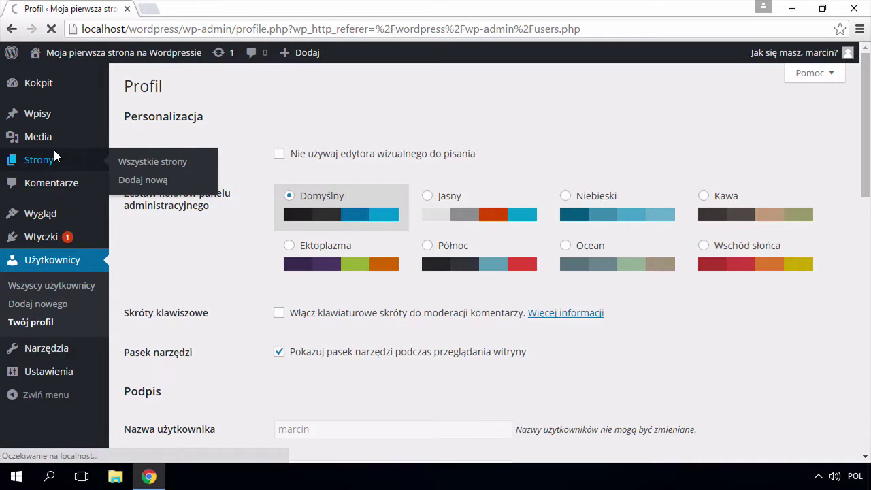
mouse_move(188, 200)
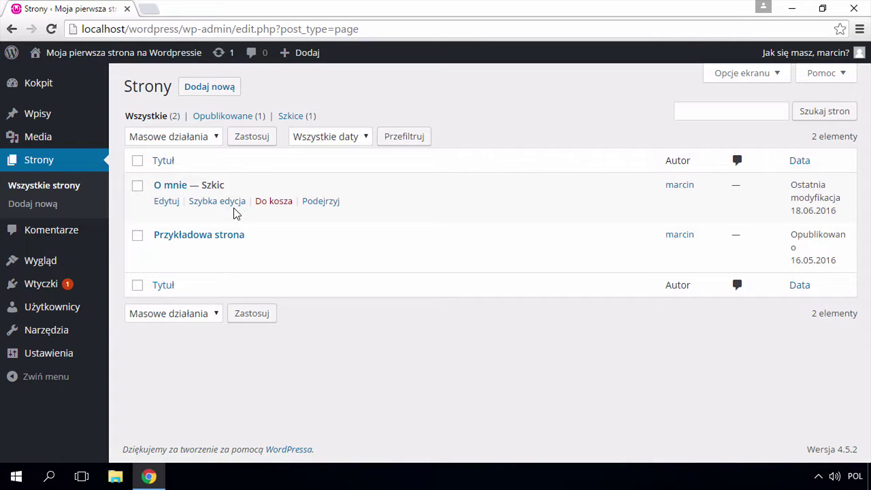
click(162, 202)
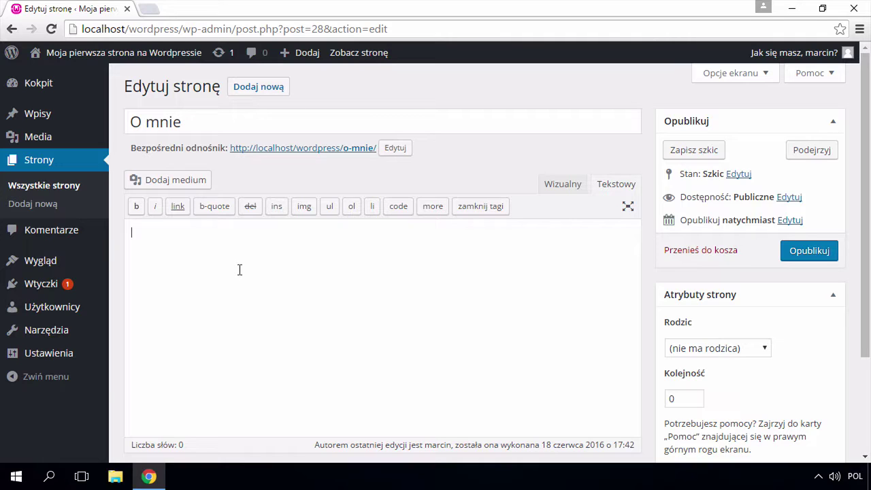
Enter the page content "To jest strona o mnie i w przyszłości zamieszczę tutaj więcej informacji."
text(To jest strona o mnie i )
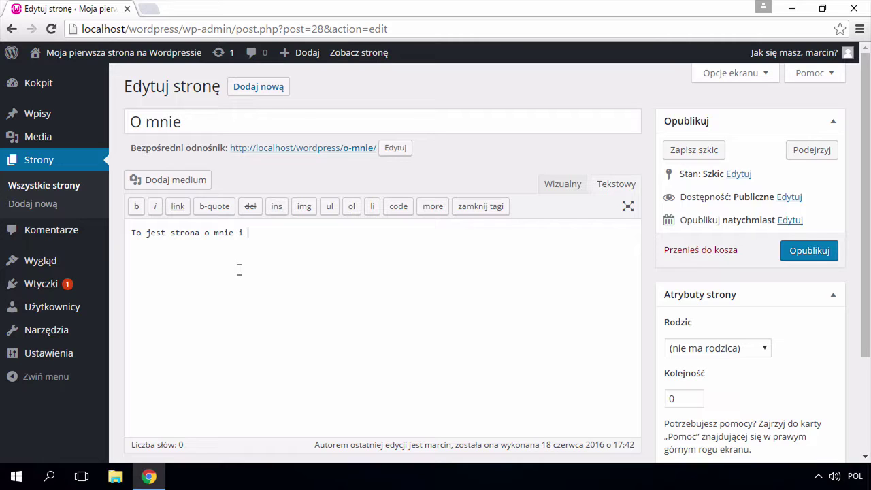
text(w przyszłości zamieszczę tutajwięc)
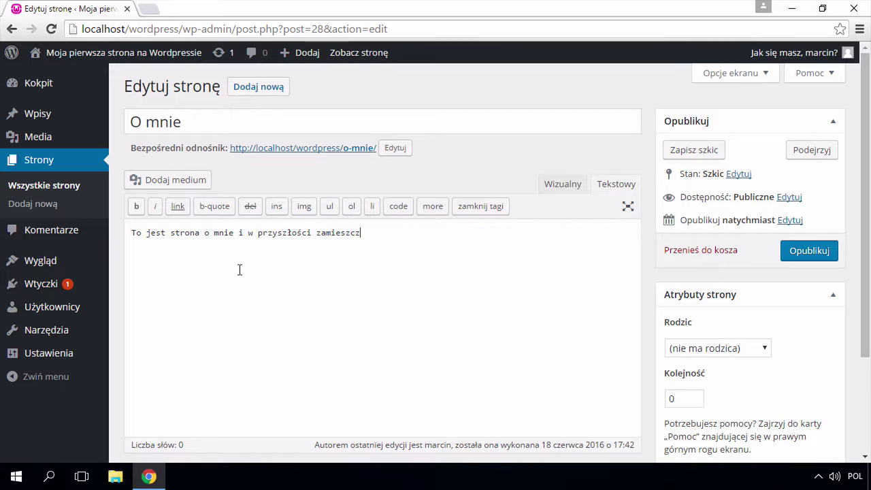
key(BackSpace)
key(BackSpace)
key(BackSpace)
key(BackSpace)
text(więcej informacji.)
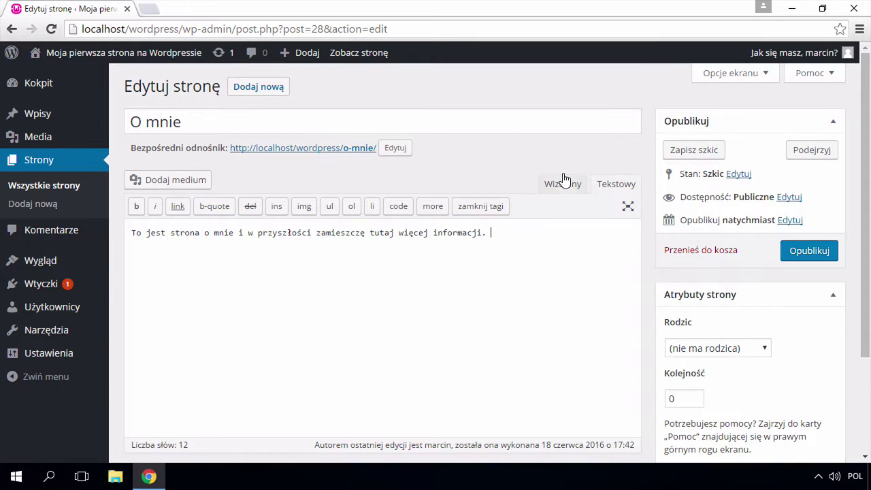
Switch the content editor to visual mode and make the words "o mnie" in the sentence bold
click(562, 182)
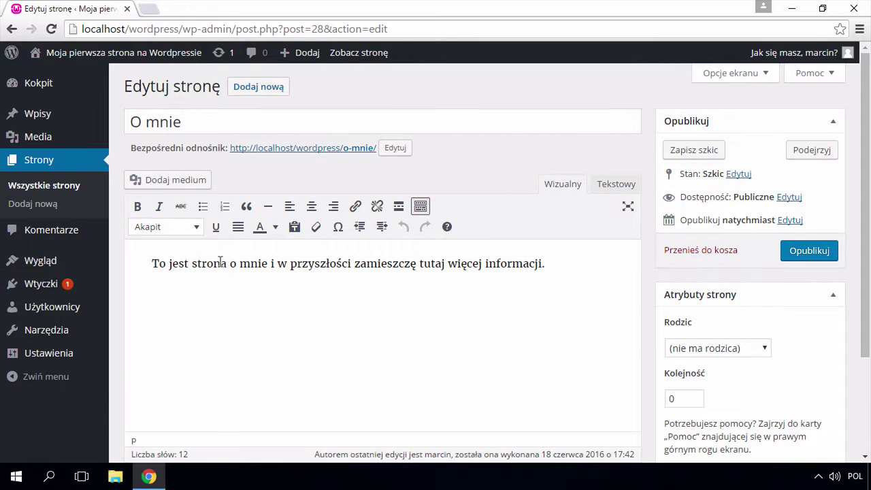
drag(228, 264, 269, 264)
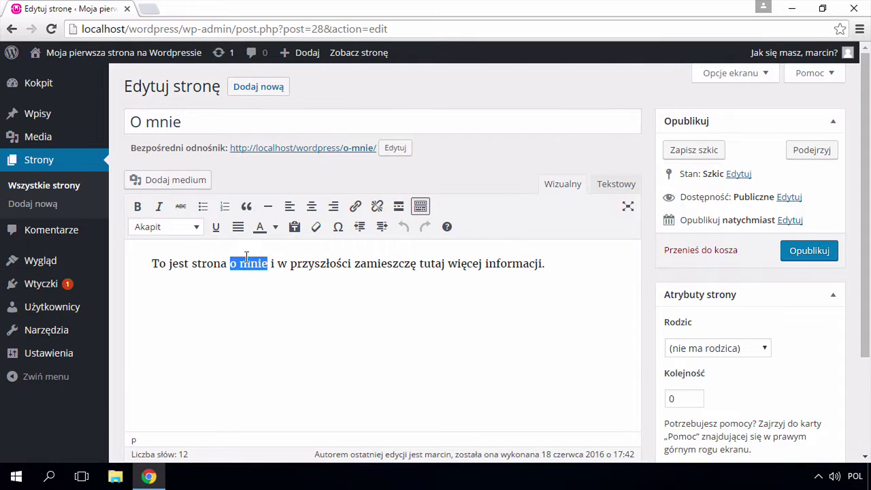
click(136, 206)
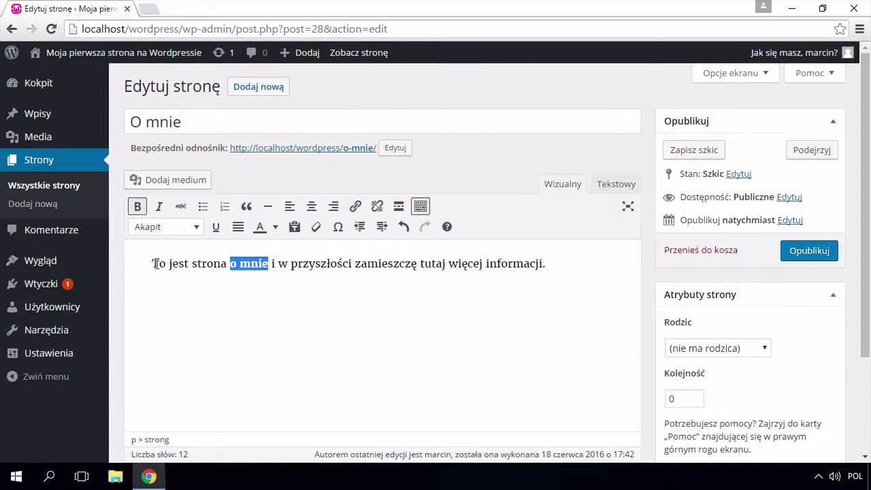
click(228, 265)
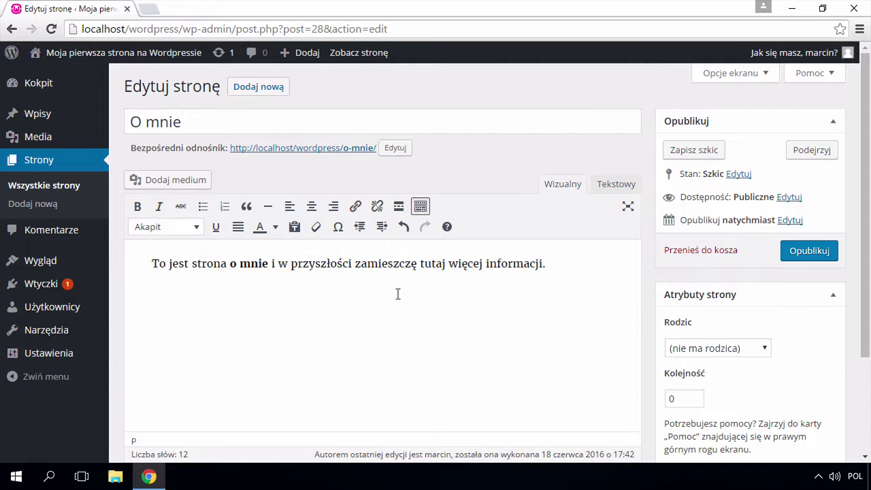
Examine the available status options for the page and confirm the status Szkic
scroll(621, 275, down, 2)
scroll(620, 274, up, 2)
click(728, 175)
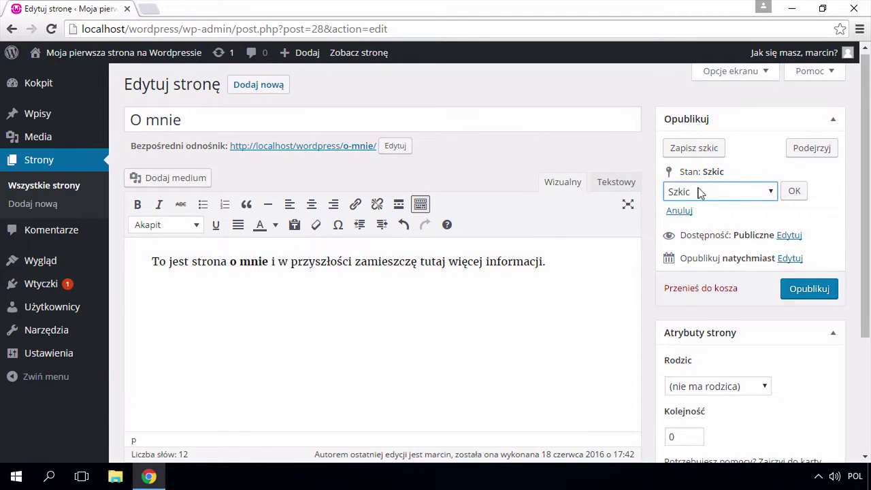
click(759, 193)
click(751, 194)
click(750, 193)
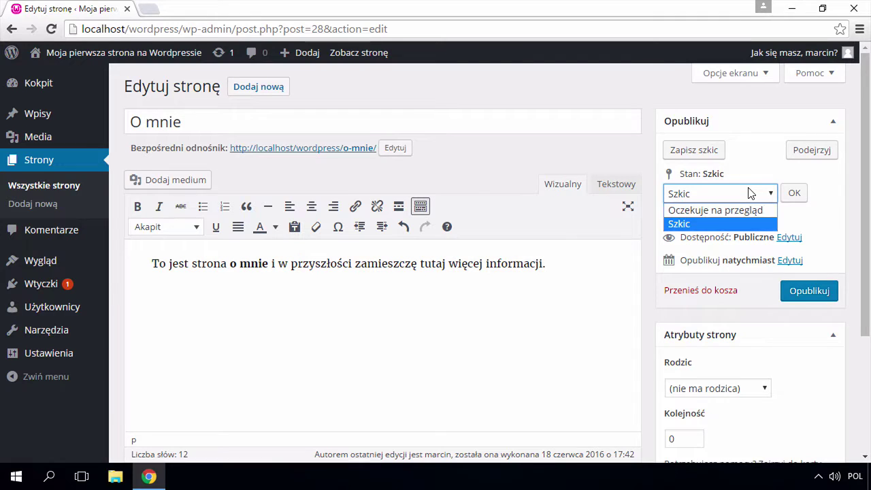
click(751, 193)
click(751, 193)
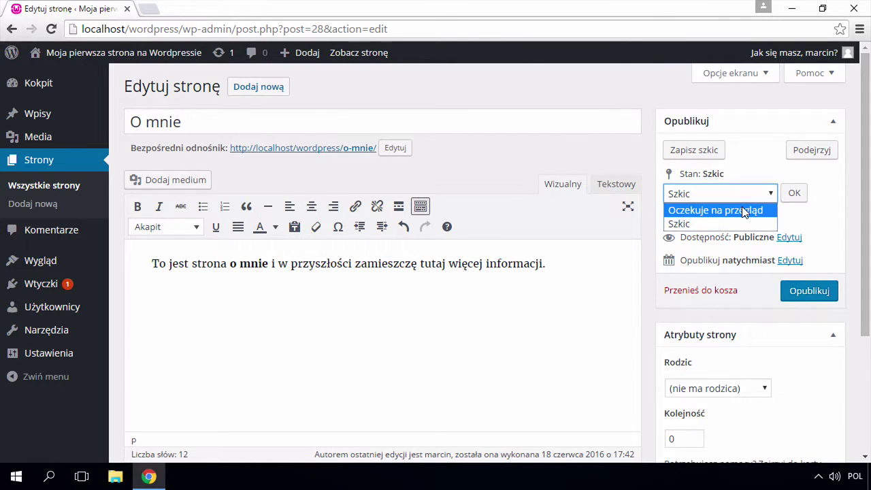
click(794, 193)
click(794, 193)
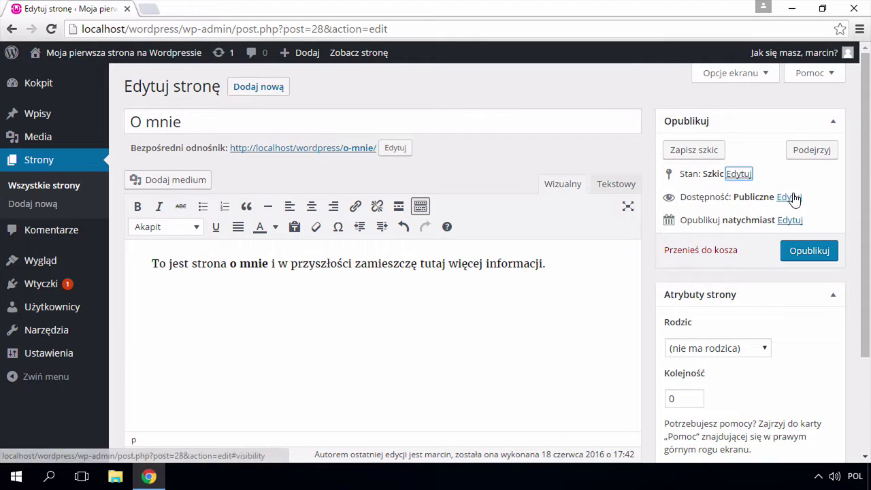
Examine the page's visibility options, including password protection and Prywatne, and confirm the visibility Publiczne
click(787, 198)
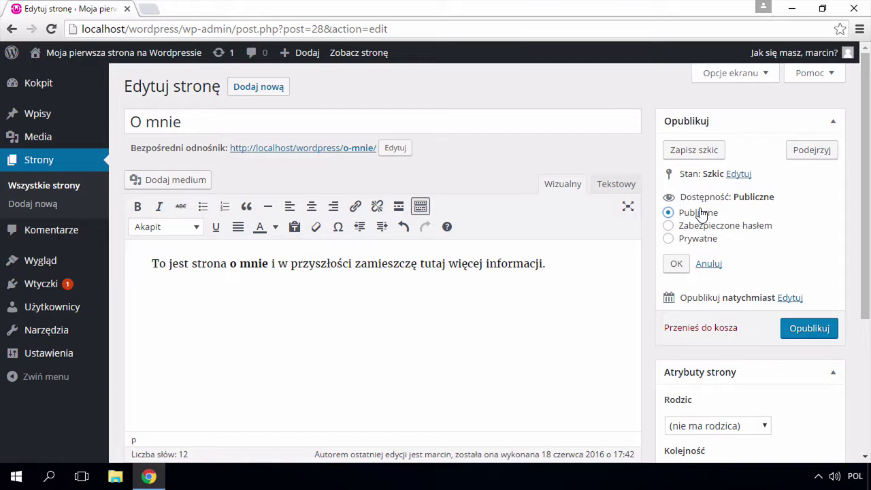
click(706, 228)
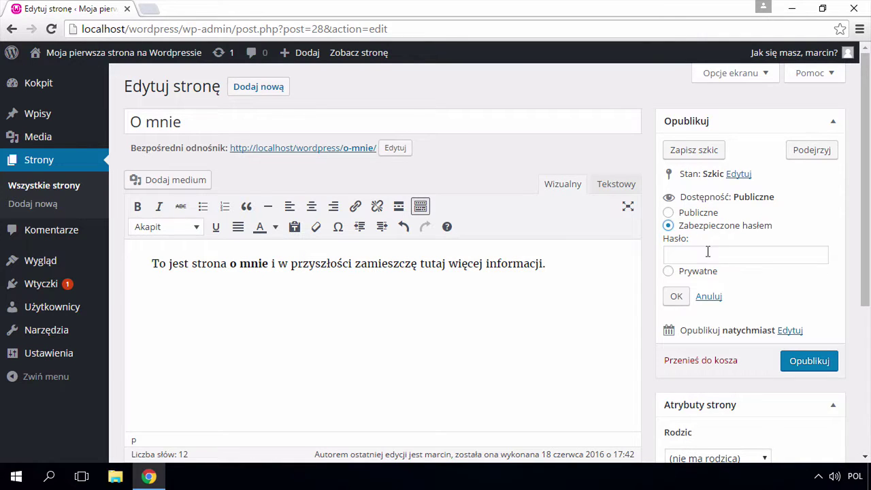
click(707, 252)
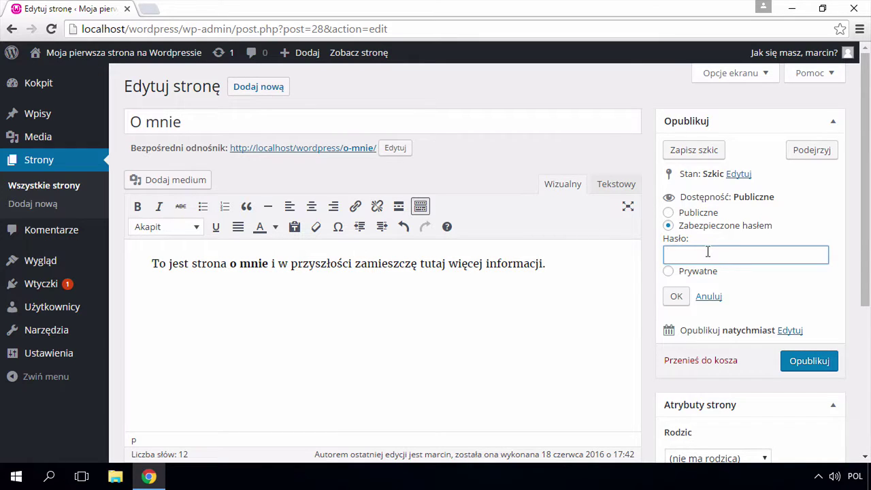
click(668, 271)
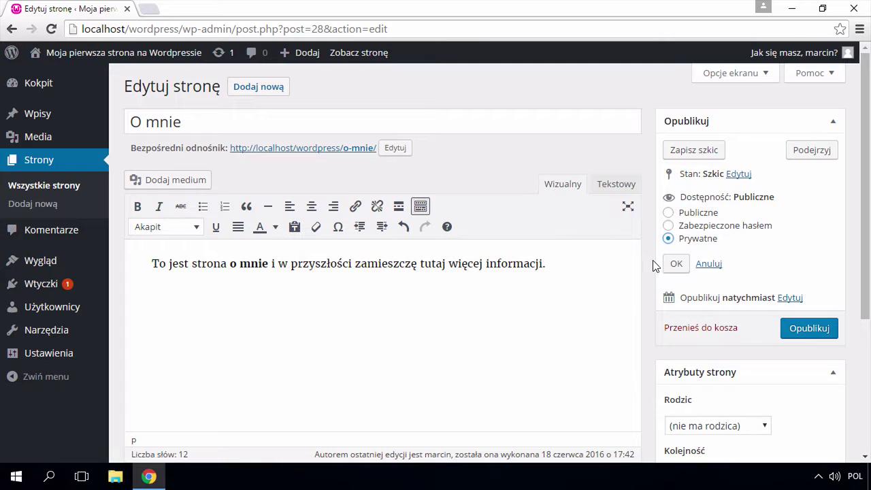
click(667, 213)
click(675, 264)
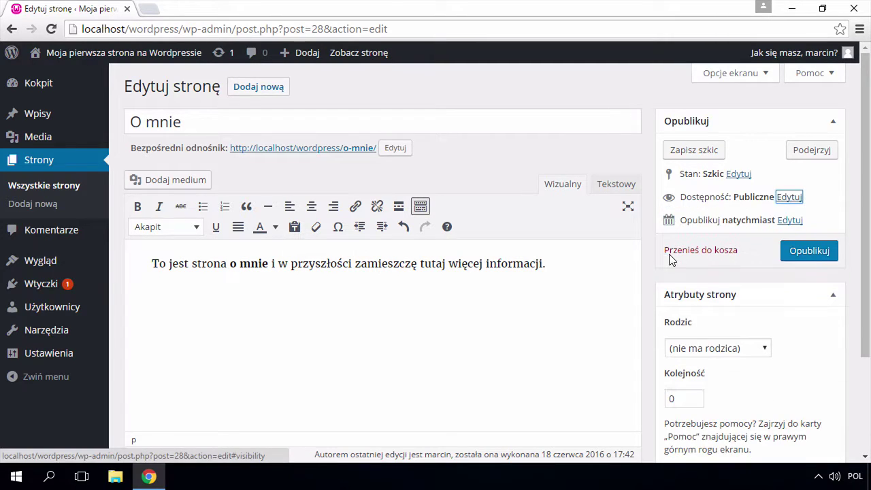
Examine the page's publication date and month options and confirm immediate publishing
click(789, 221)
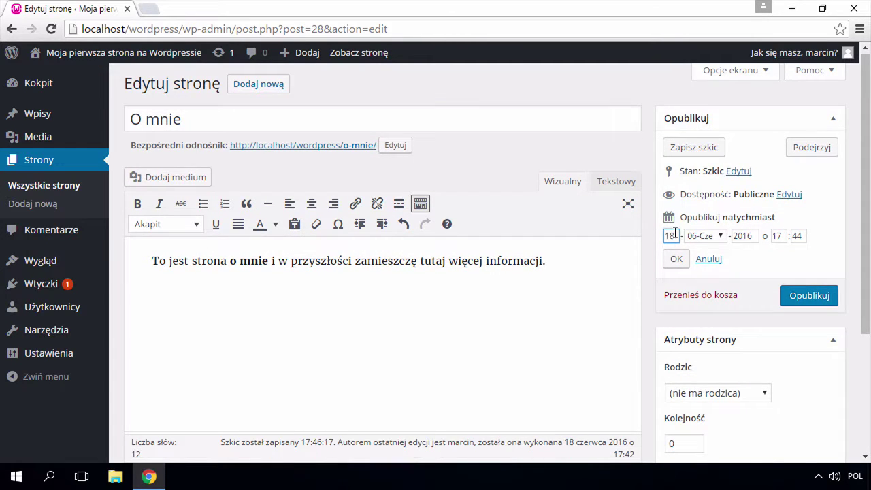
click(710, 236)
click(721, 239)
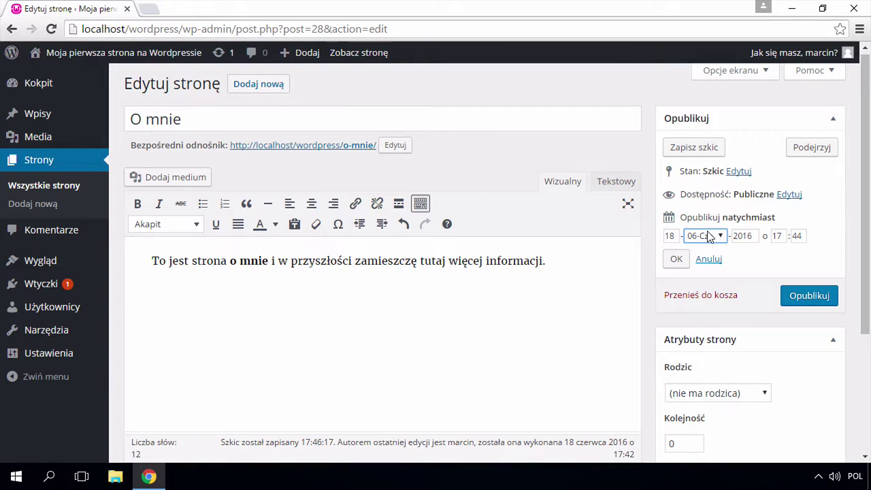
click(710, 236)
click(774, 249)
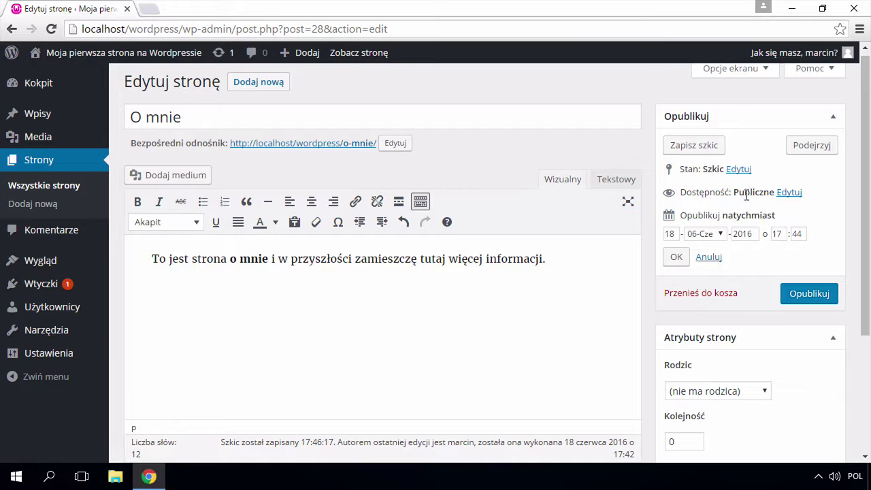
click(672, 256)
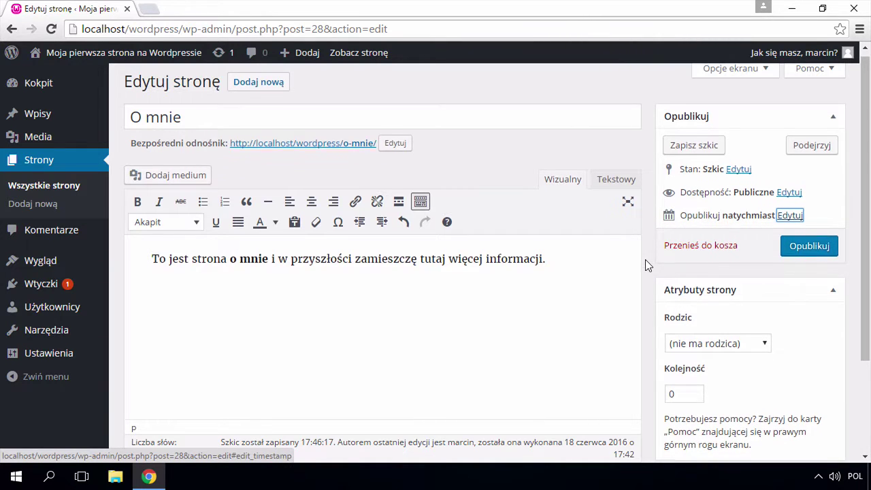
Examine the parent page options in the page attributes, keeping (nie ma rodzica)
scroll(643, 259, down, 3)
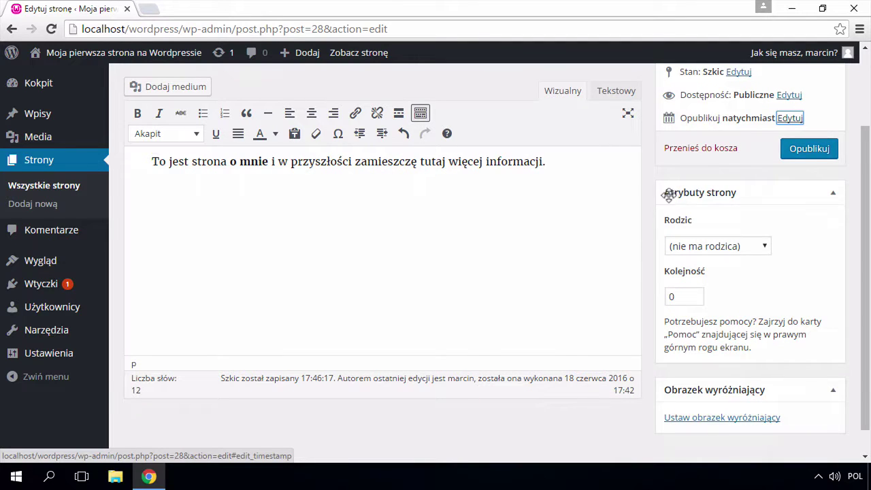
click(721, 245)
click(721, 245)
click(720, 245)
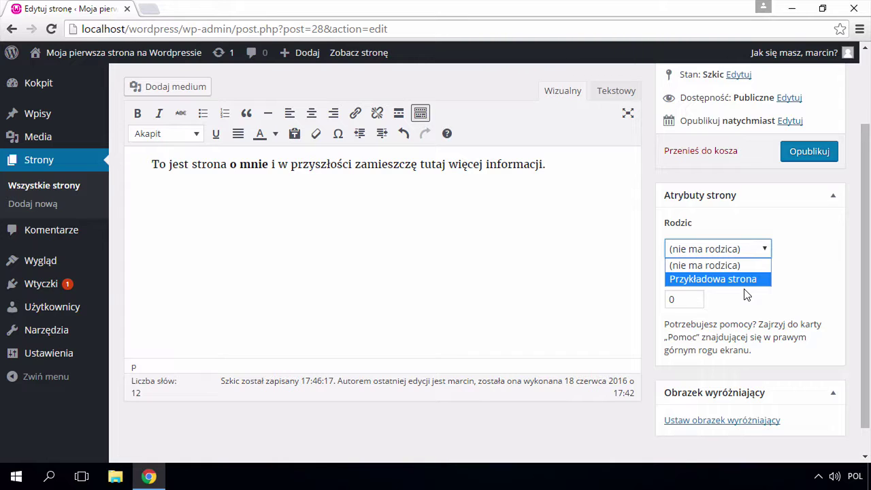
click(739, 296)
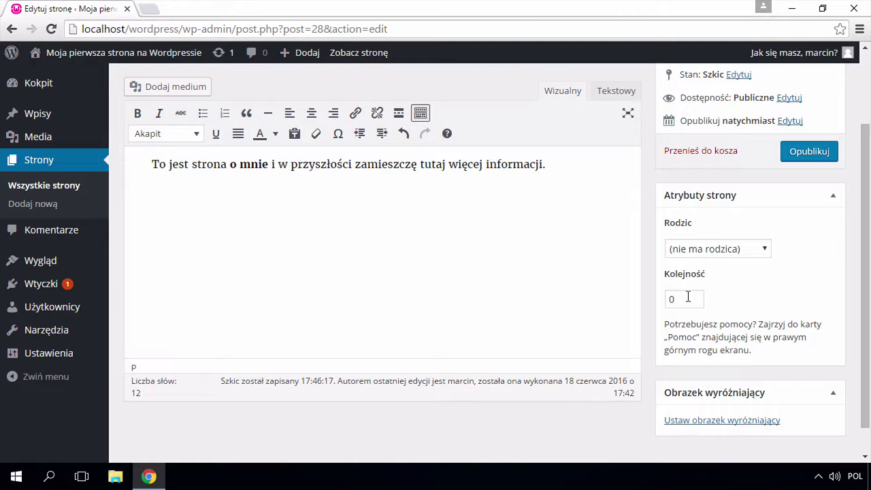
Upload the image potrawa from the desktop and set it as the page's featured image
scroll(645, 317, down, 1)
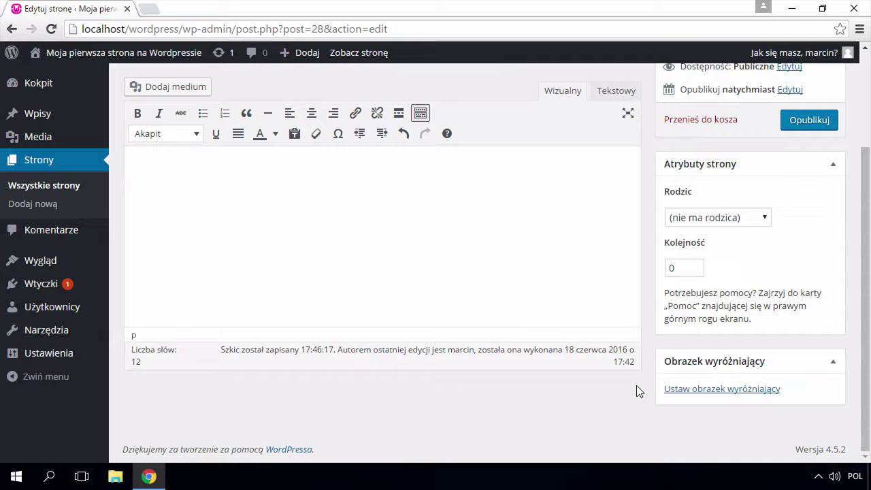
scroll(627, 386, up, 2)
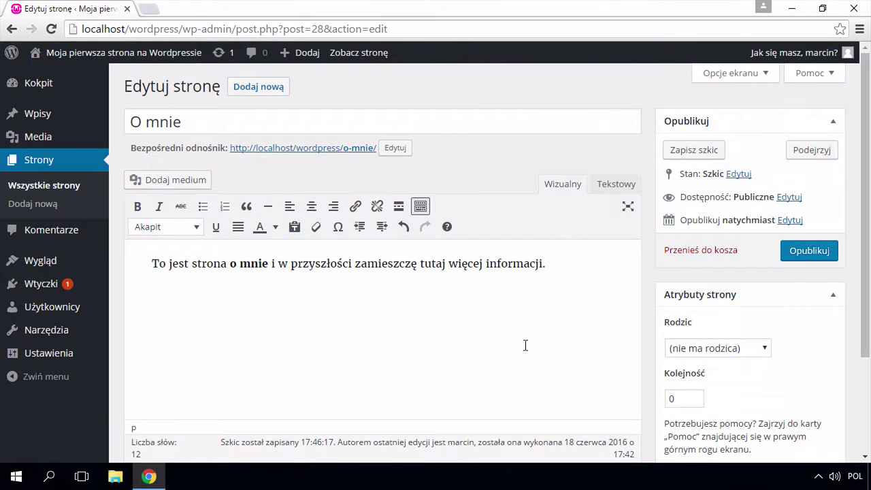
scroll(526, 345, down, 2)
scroll(525, 346, up, 1)
scroll(525, 345, down, 1)
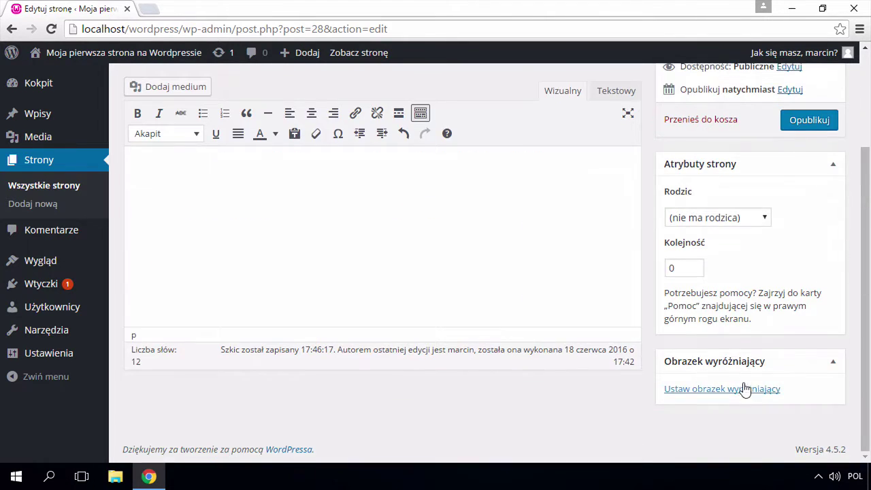
click(732, 388)
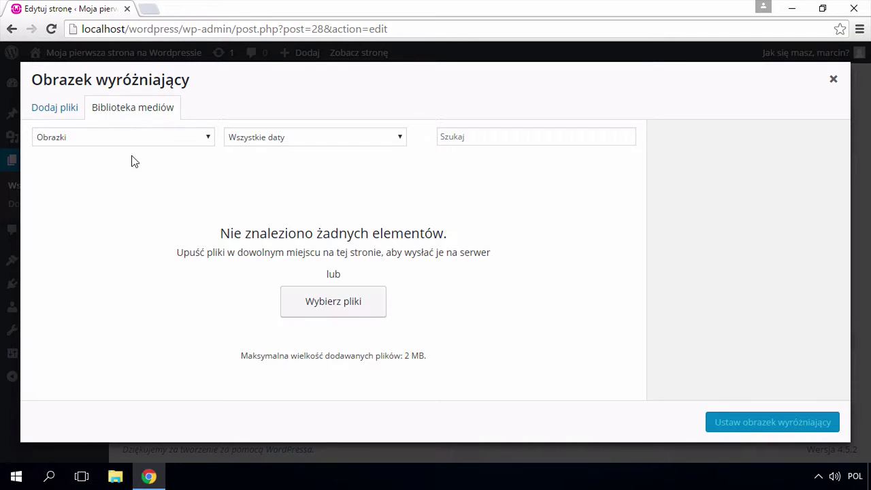
click(68, 107)
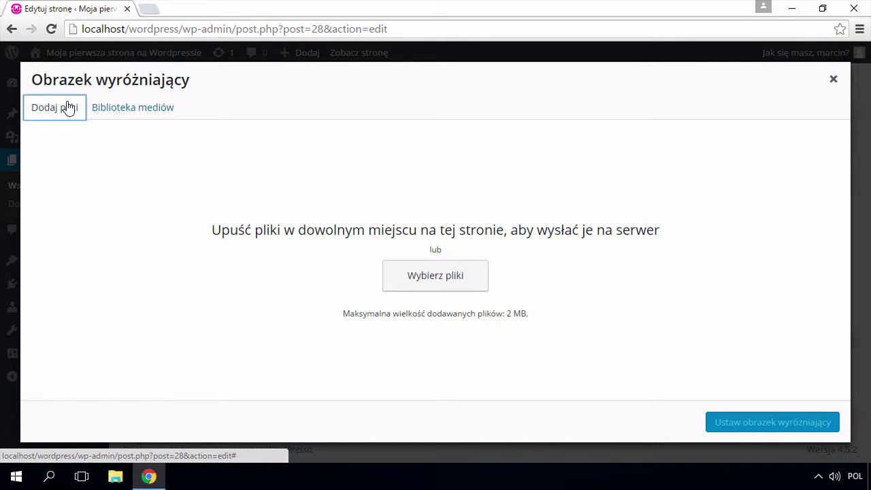
click(458, 284)
click(174, 97)
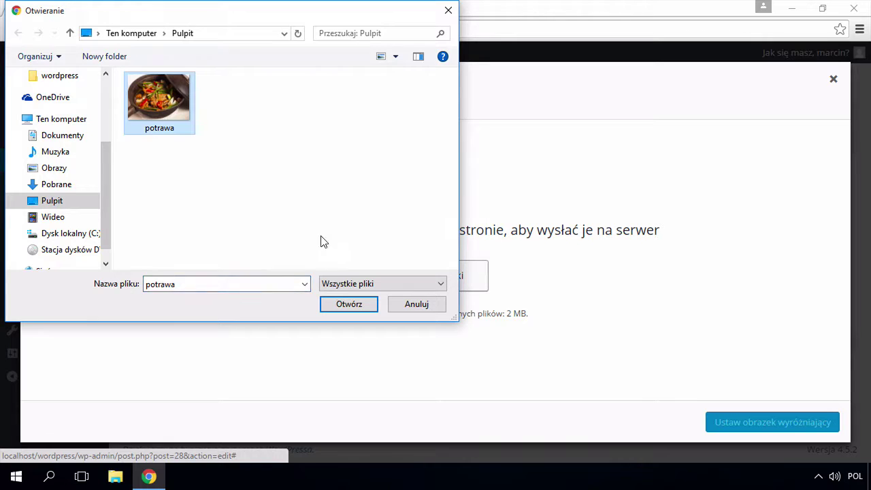
click(327, 303)
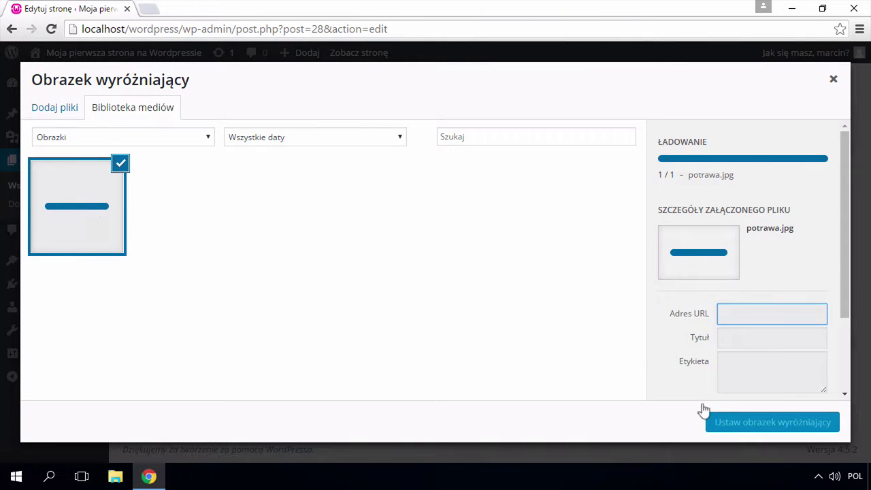
click(742, 419)
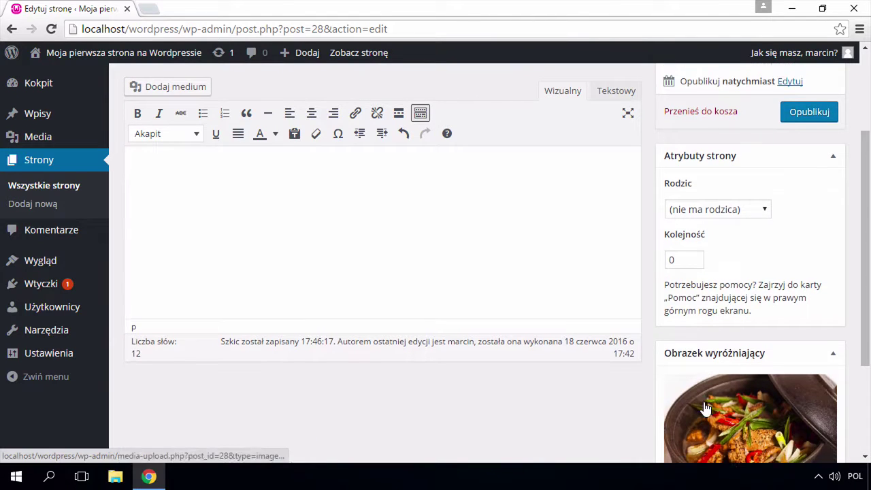
Publish the "O mnie" page and dismiss the Office offer notification
scroll(706, 409, down, 2)
scroll(711, 323, up, 2)
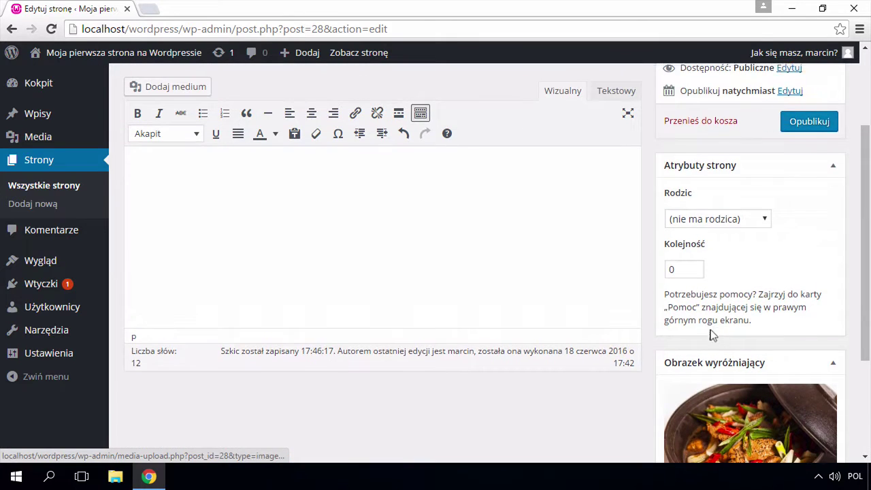
scroll(711, 333, down, 1)
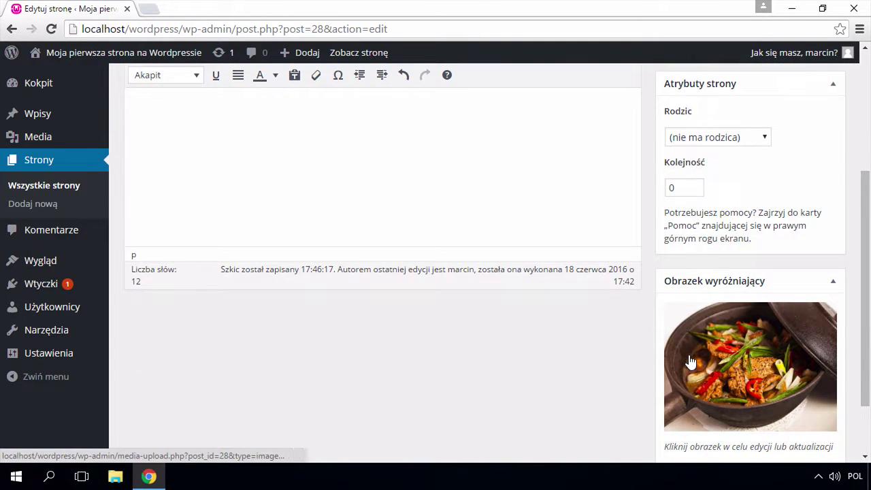
scroll(662, 331, up, 3)
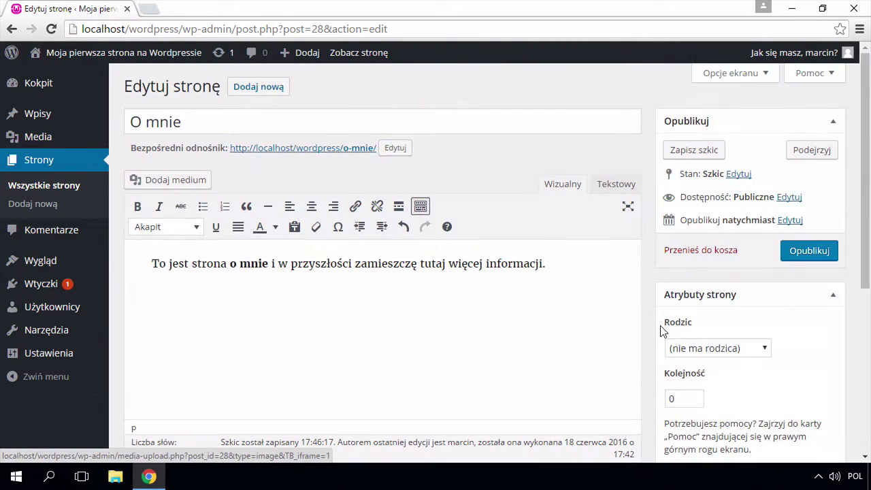
click(802, 252)
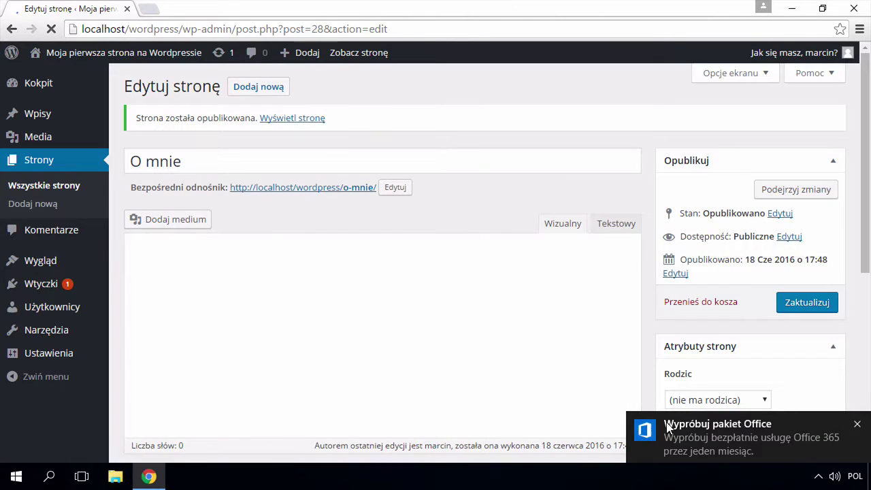
click(856, 426)
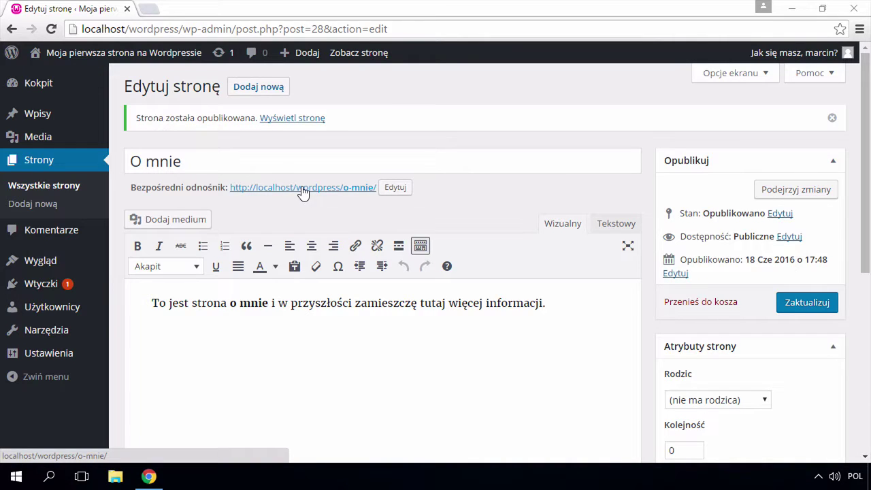
Open the published "O mnie" page through its permalink and check its title, featured image and text
click(353, 188)
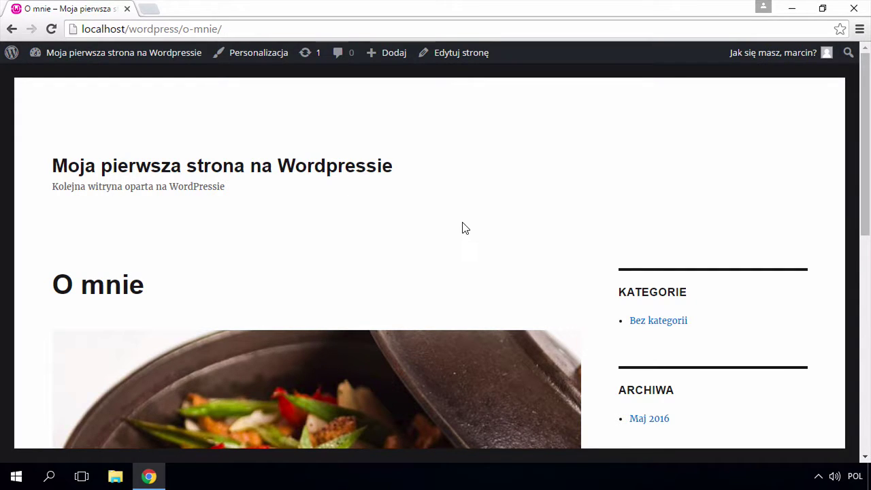
scroll(474, 228, down, 5)
scroll(472, 227, up, 5)
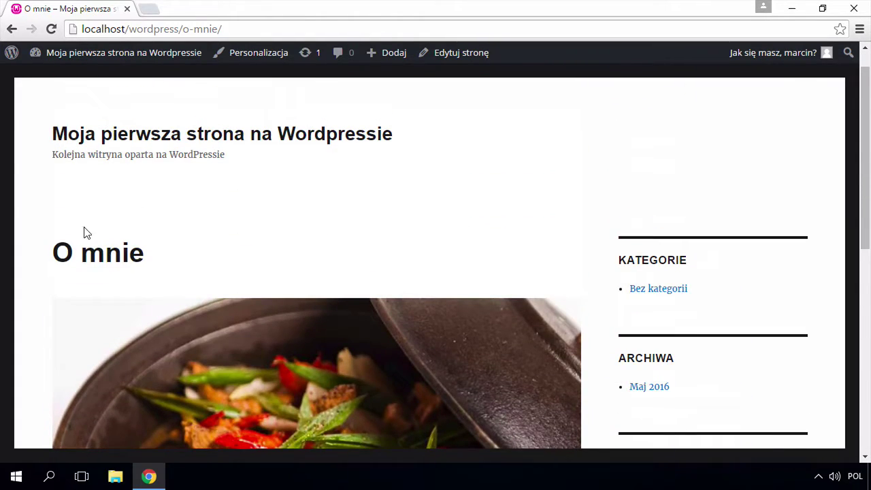
scroll(86, 231, down, 1)
scroll(249, 175, down, 6)
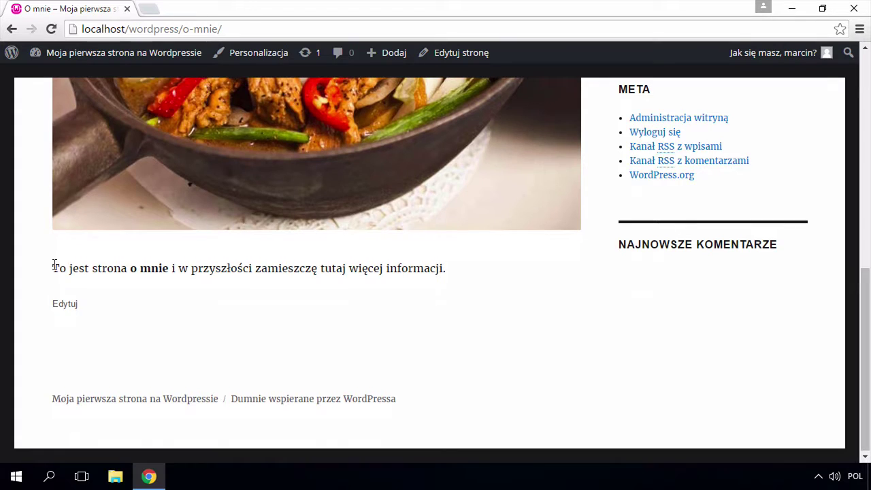
drag(50, 265, 469, 276)
click(278, 289)
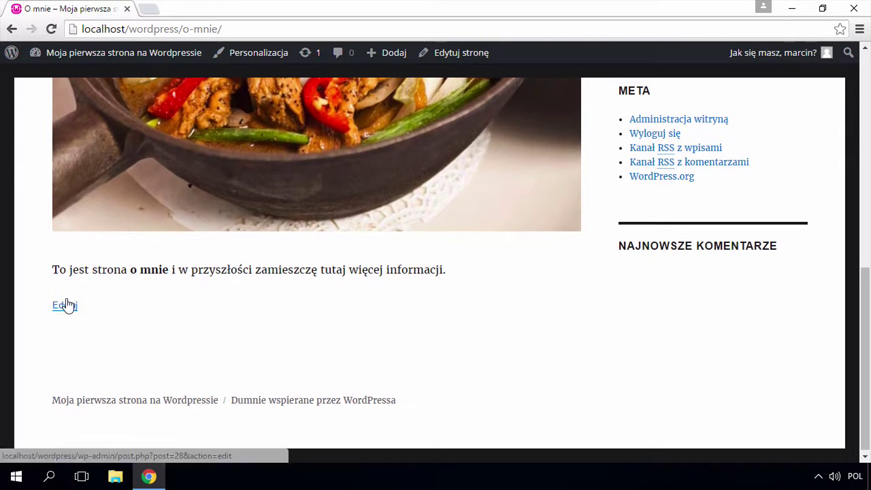
Reopen the page for editing, remove the bold from the words "o mnie" and update the page
click(66, 305)
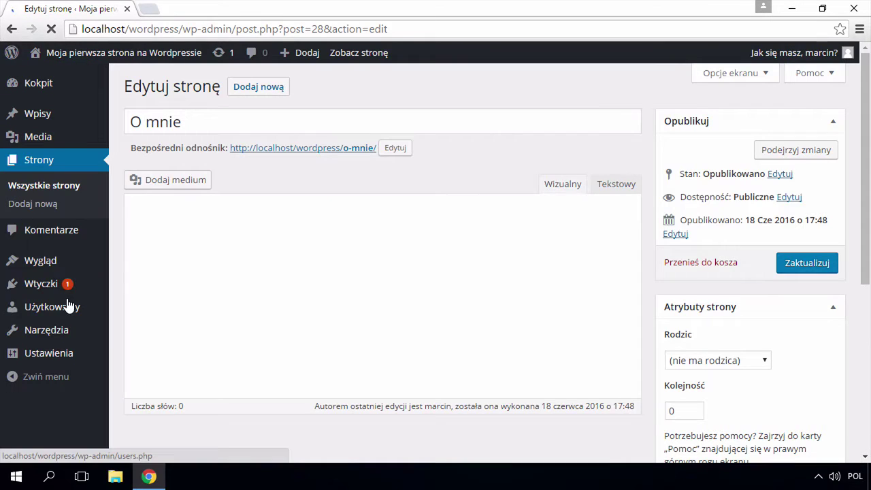
drag(227, 263, 268, 263)
click(137, 207)
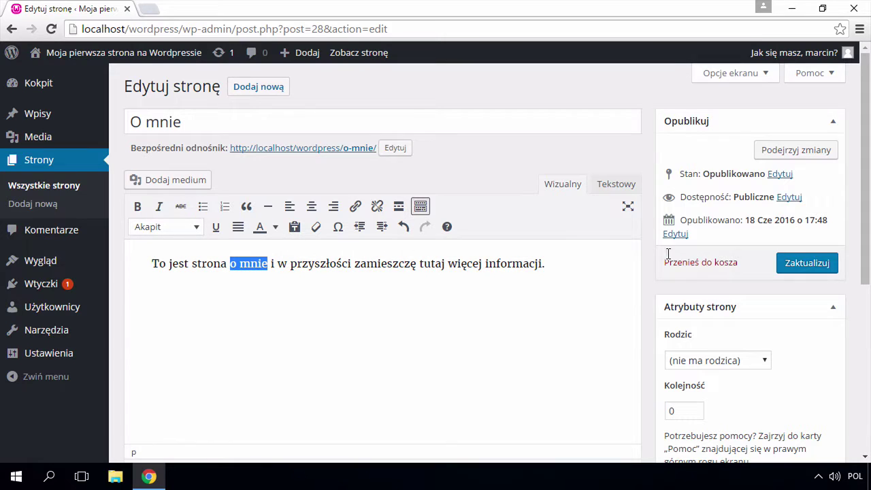
click(785, 262)
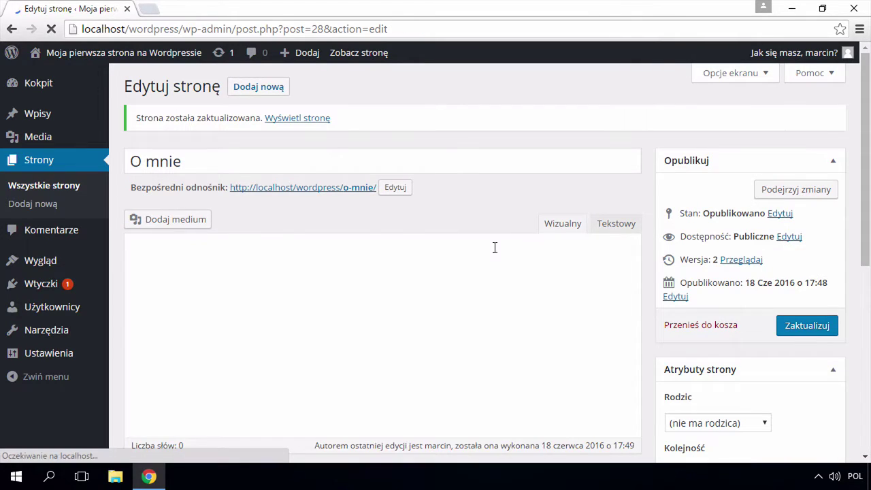
View the updated page on the site and check the formatting of the sentence below the image
click(300, 119)
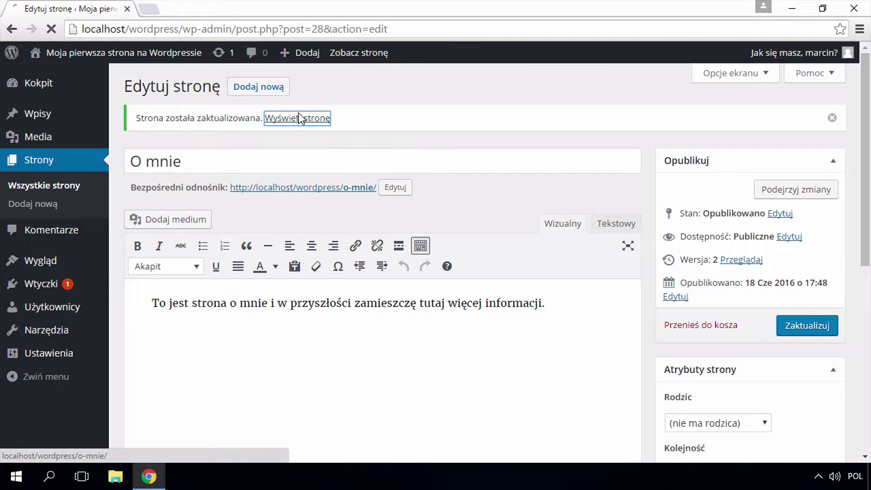
scroll(307, 198, down, 6)
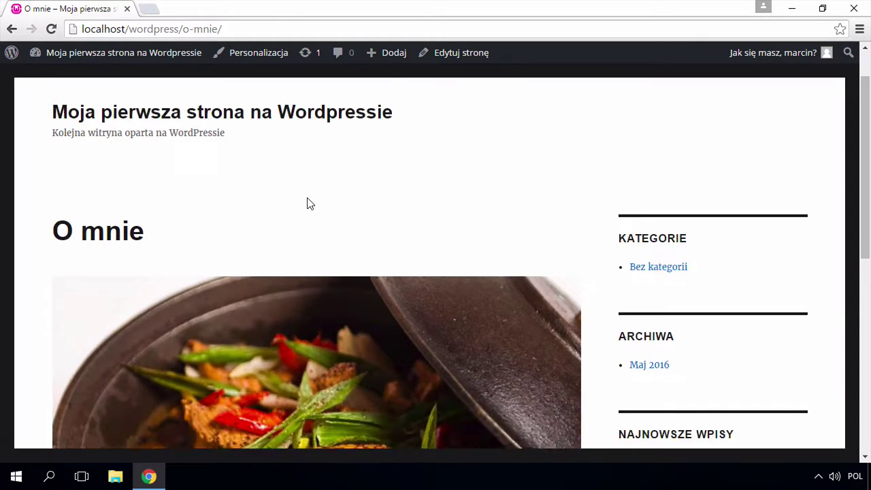
scroll(307, 197, down, 2)
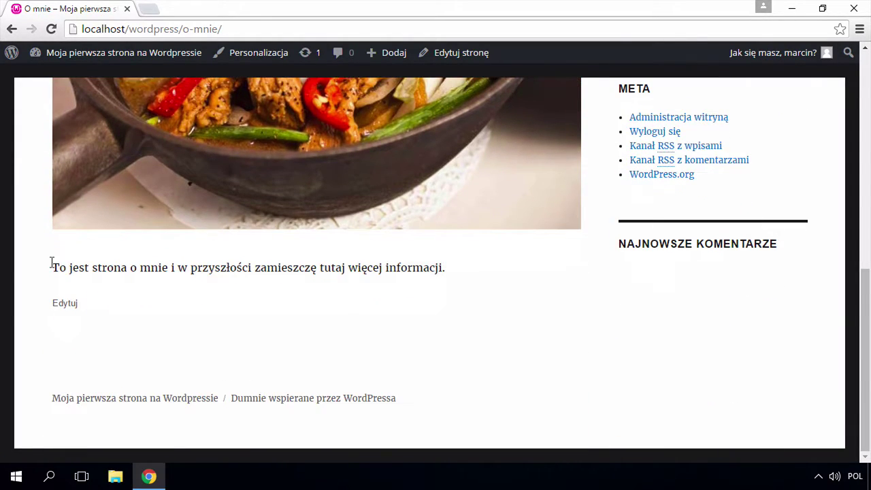
Read through the full sentence below the image, then return to the page's title
drag(51, 266, 466, 275)
click(318, 306)
scroll(313, 305, up, 8)
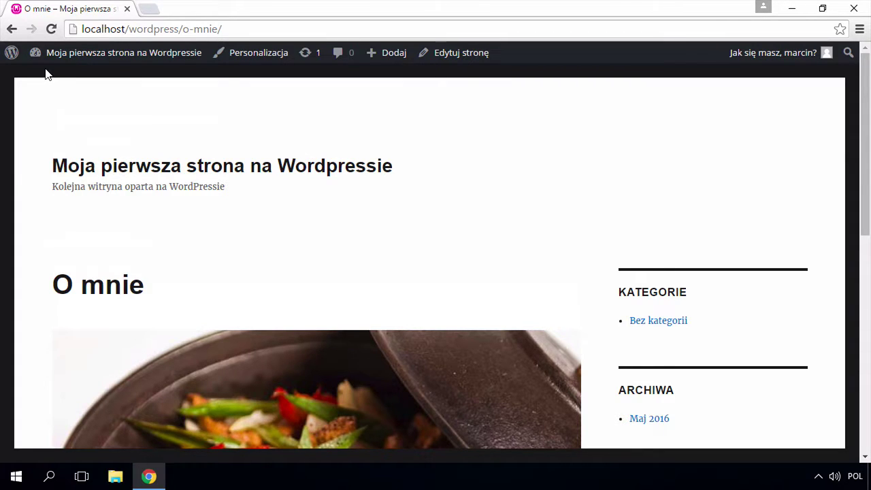
Go to the site's dashboard and open the list of all pages
mouse_move(72, 49)
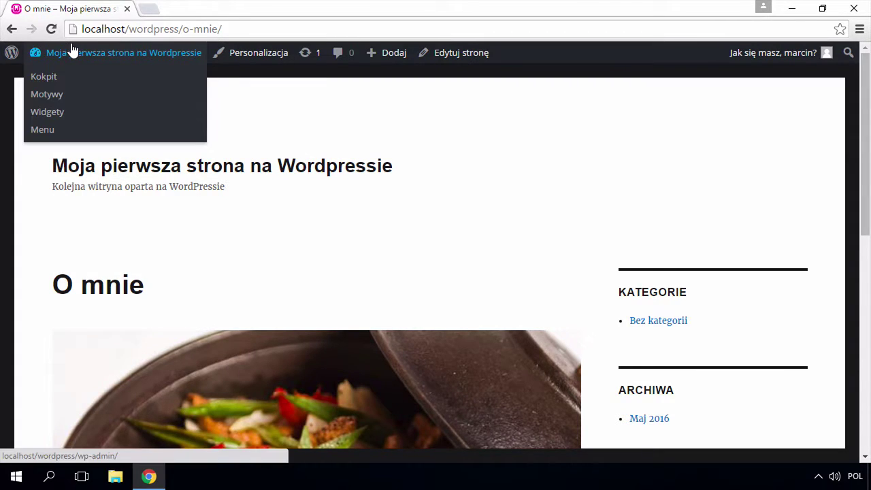
click(44, 75)
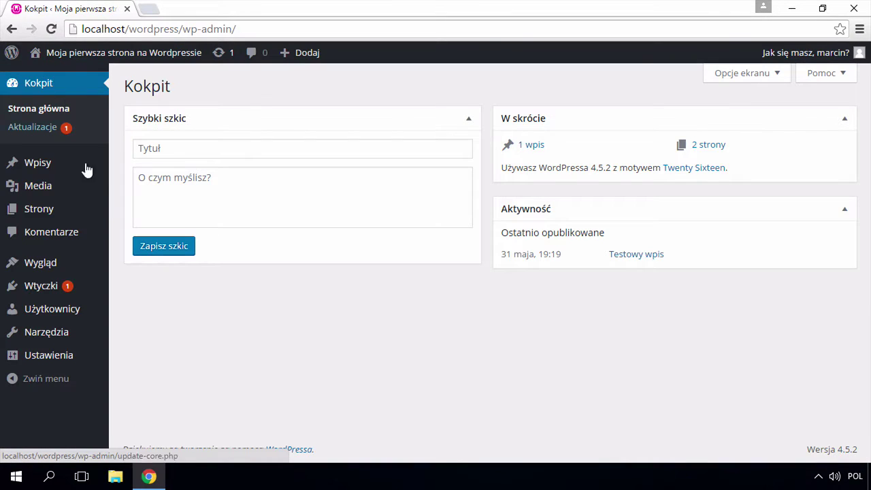
click(47, 196)
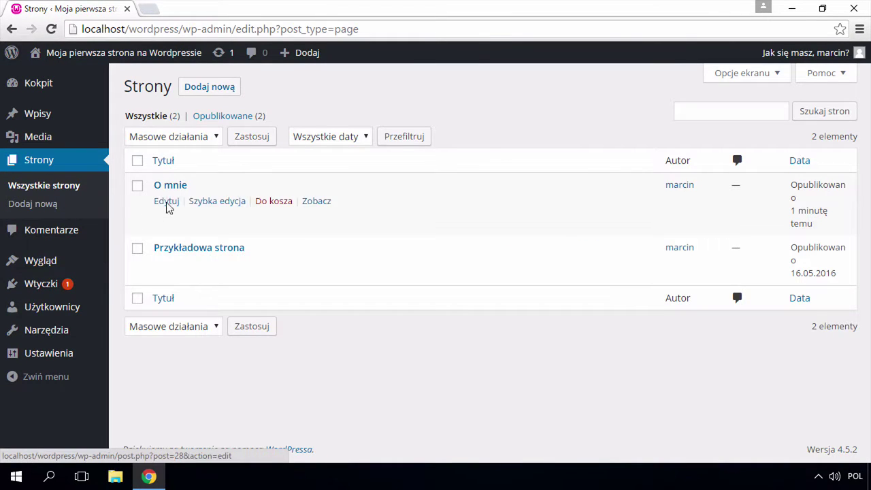
mouse_move(168, 235)
mouse_move(170, 218)
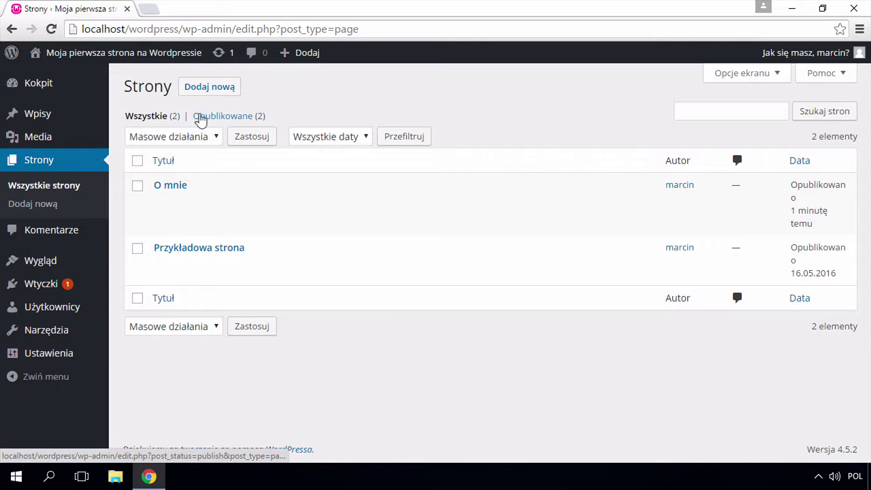
Use quick edit to change the status of the "O mnie" page to Szkic and update it
mouse_move(200, 205)
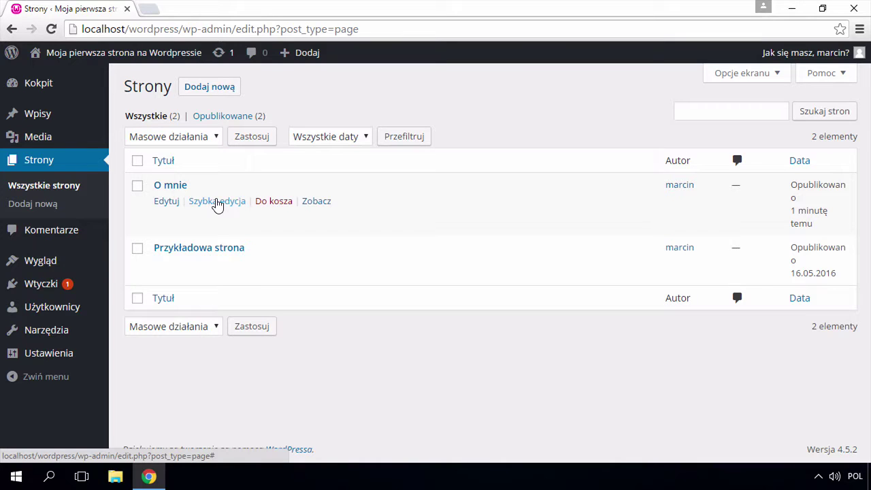
click(217, 201)
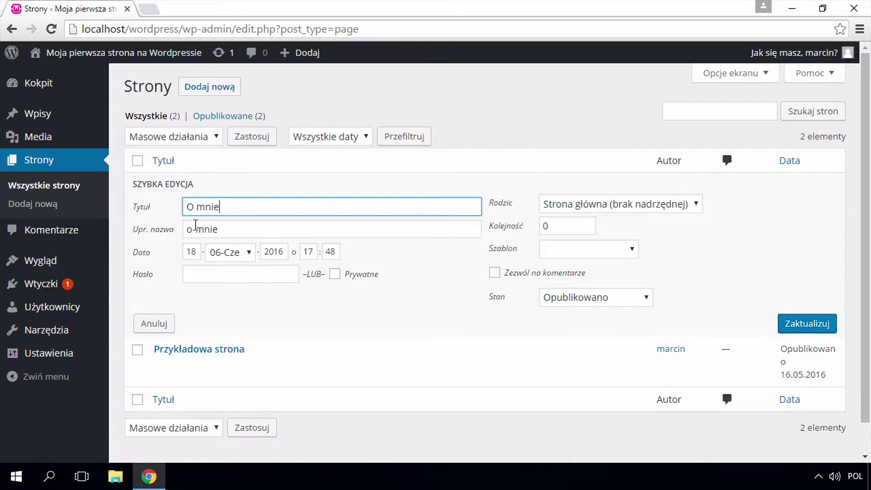
click(579, 297)
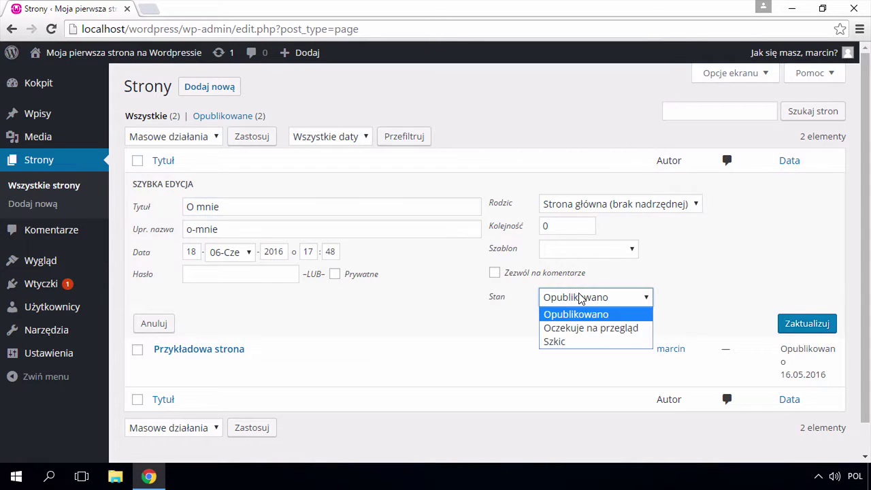
click(575, 340)
click(817, 326)
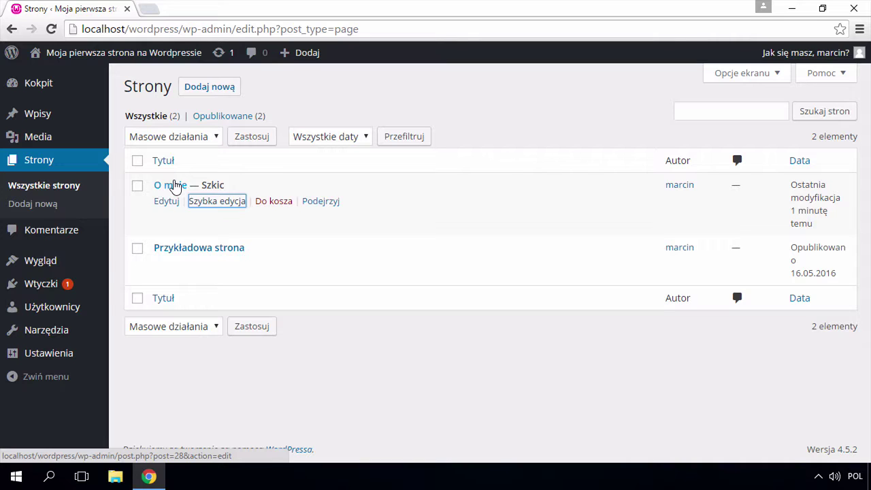
Quick edit the "O mnie" page again, set its status back to Opublikowano and update it
click(215, 199)
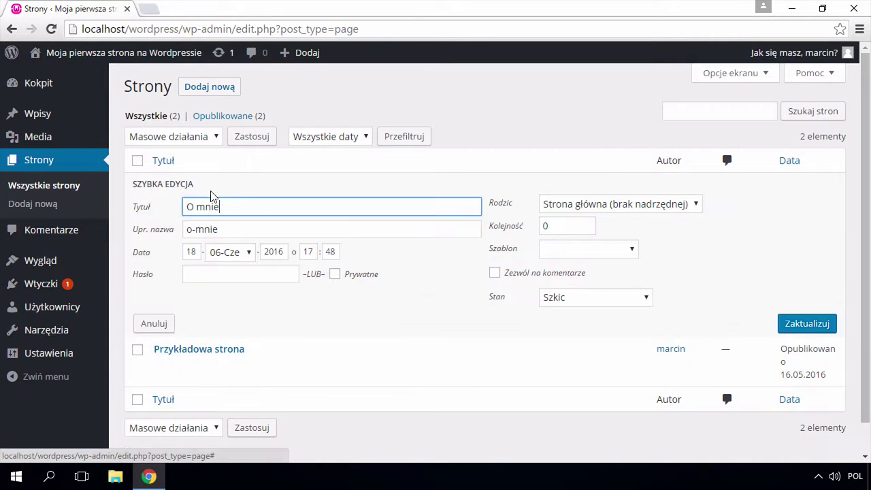
click(581, 297)
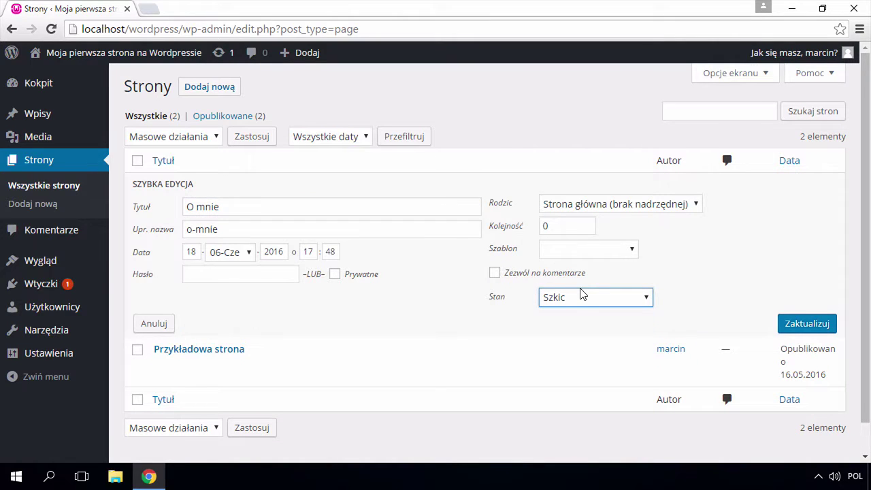
scroll(582, 294, down, 1)
click(582, 290)
click(568, 307)
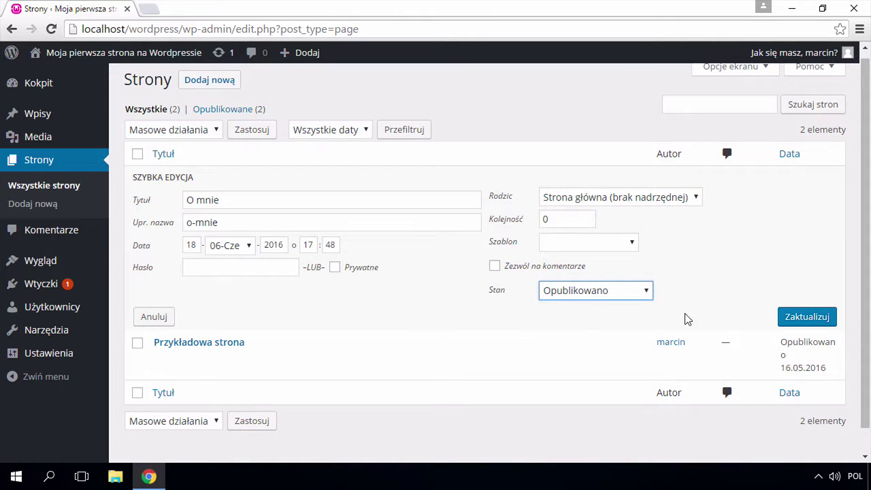
click(796, 317)
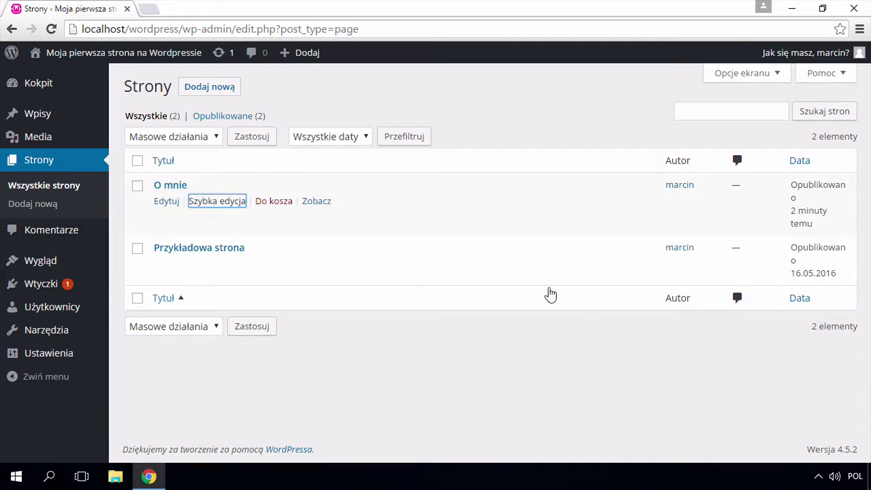
click(238, 227)
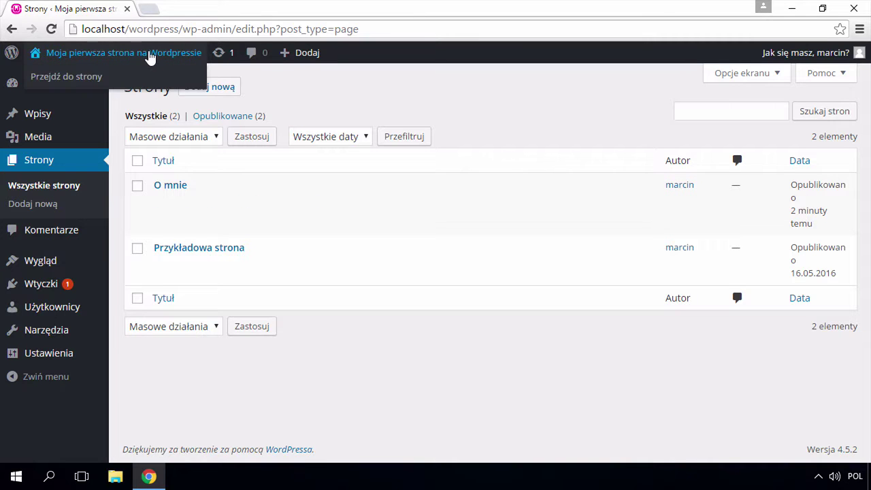
Open the site's front page and look through it for links to the published pages
click(88, 53)
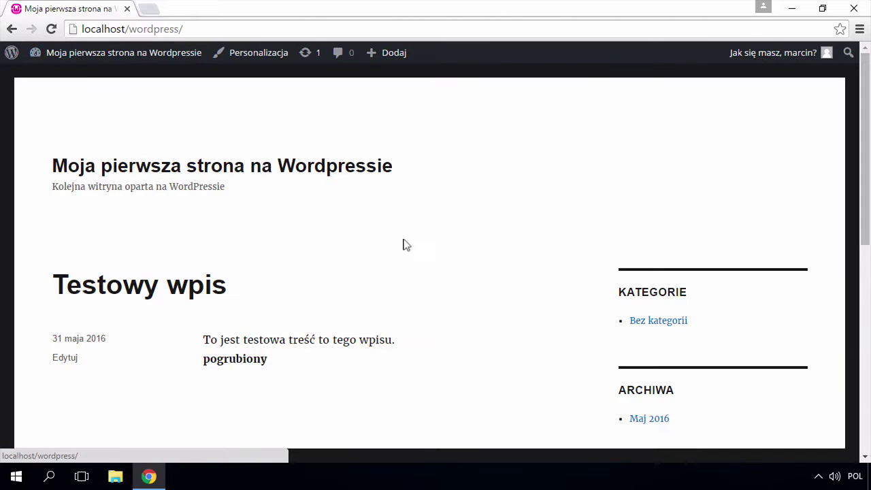
scroll(463, 280, down, 10)
scroll(462, 280, up, 10)
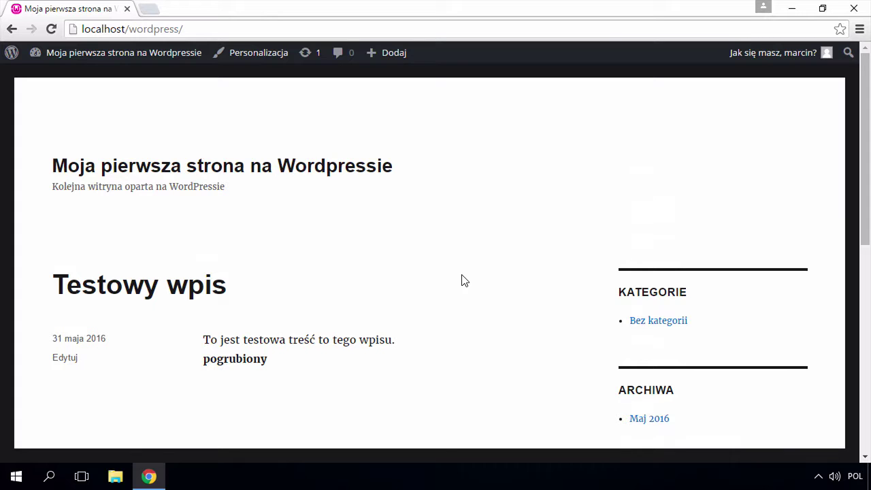
scroll(463, 280, down, 10)
scroll(462, 280, up, 10)
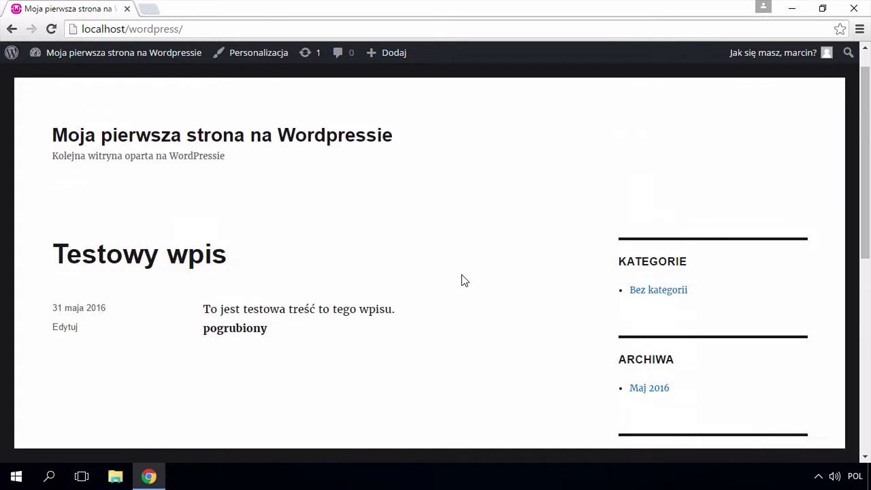
Return to the dashboard and open the Widgety settings of the site's appearance
mouse_move(123, 52)
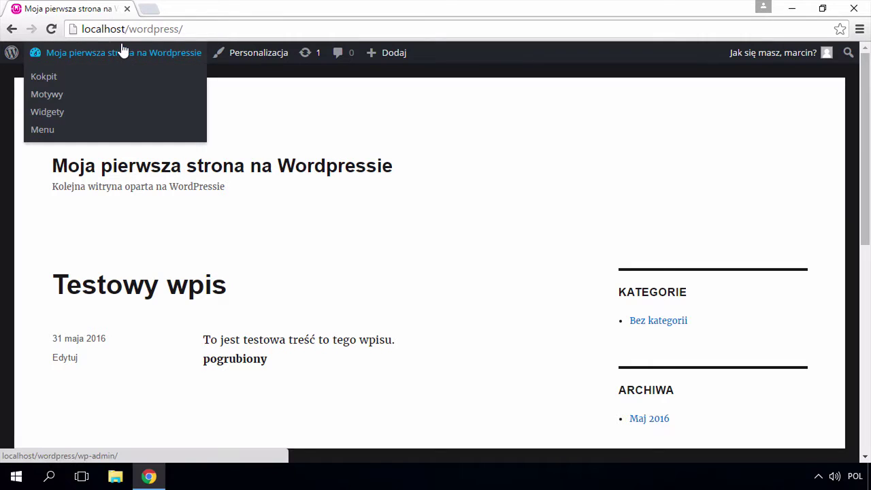
click(64, 75)
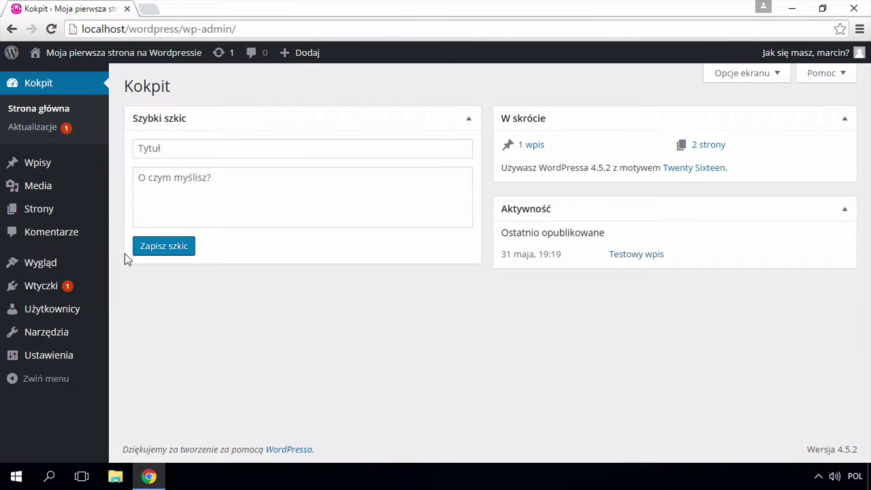
click(72, 253)
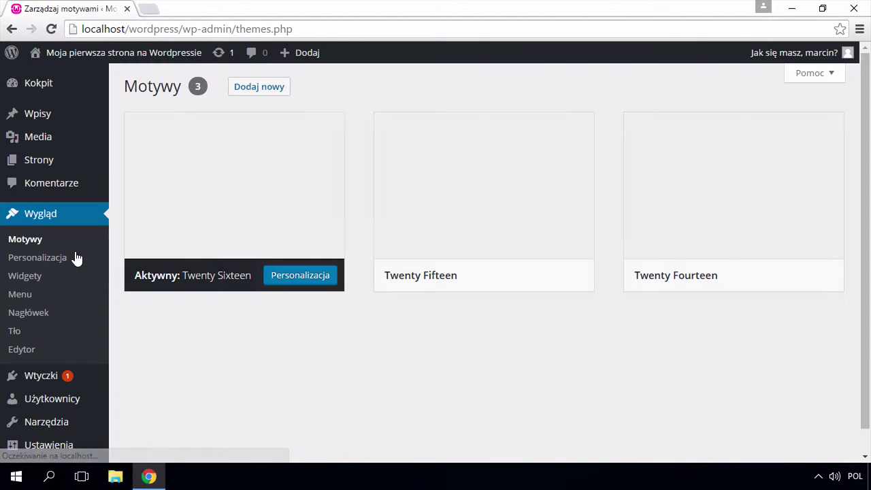
click(46, 274)
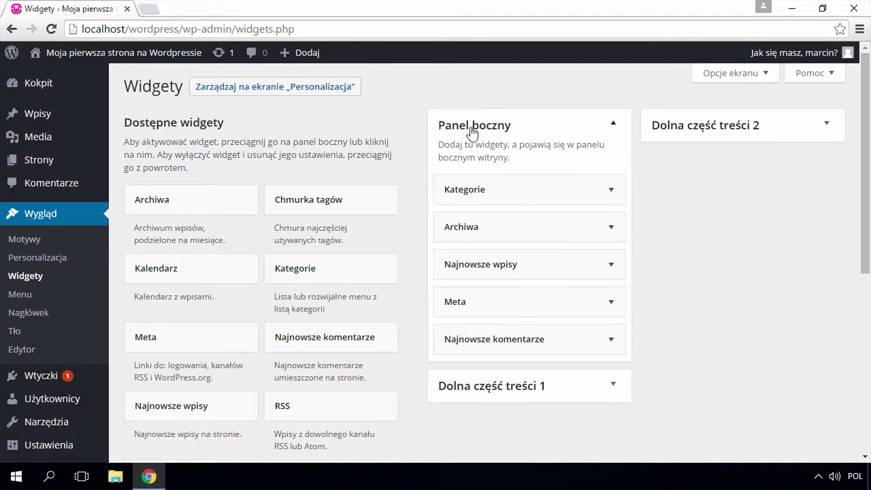
Add the Strony widget to Panel boczny and place it first, above Kategorie
scroll(406, 149, down, 1)
scroll(407, 149, down, 1)
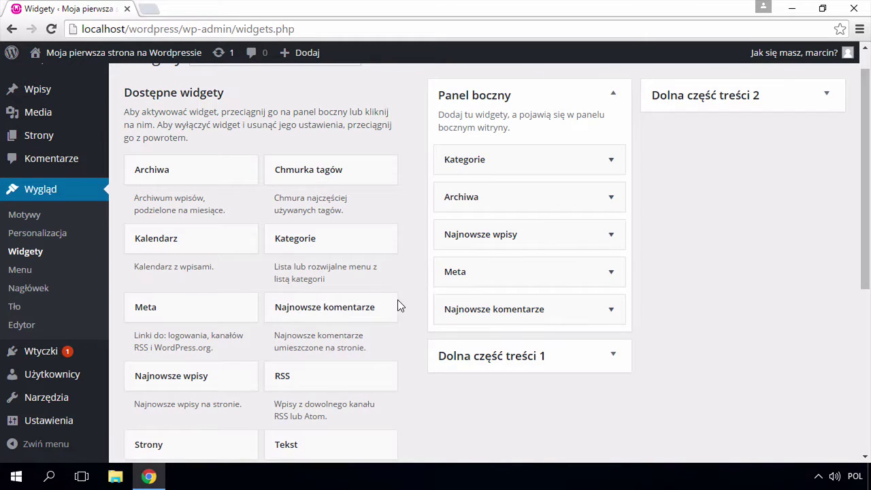
scroll(410, 272, down, 3)
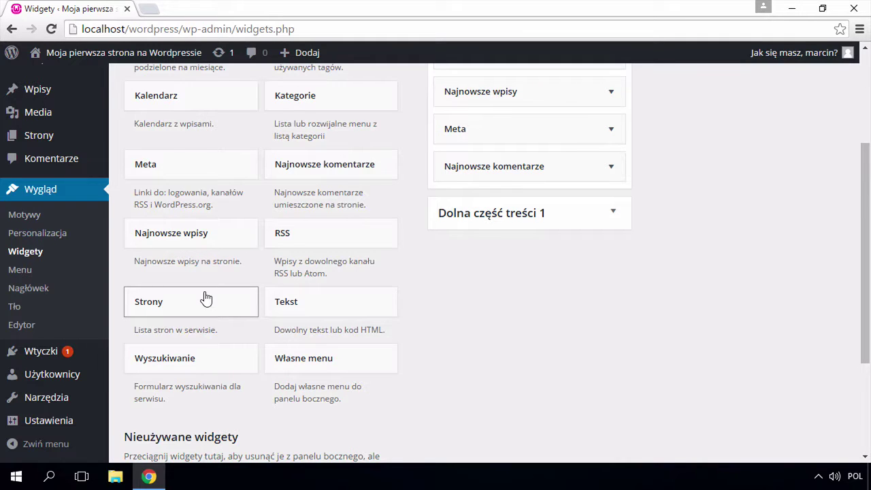
drag(207, 297, 508, 156)
scroll(508, 157, up, 3)
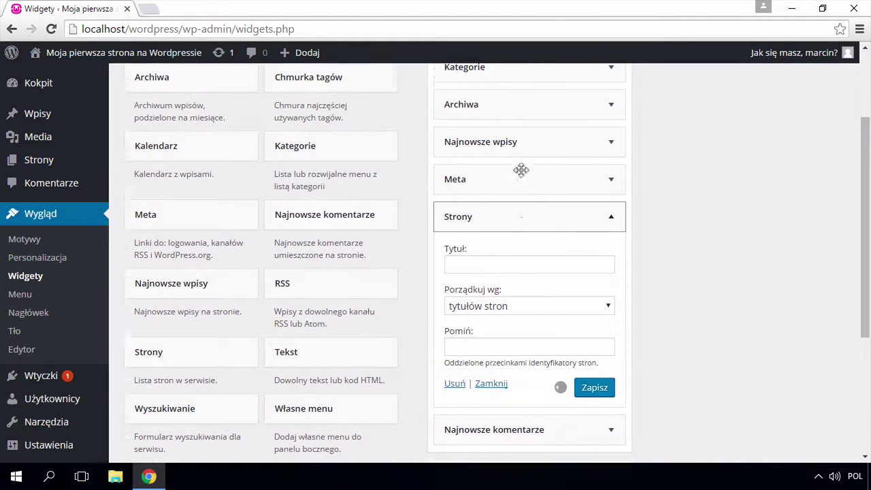
drag(494, 326, 494, 175)
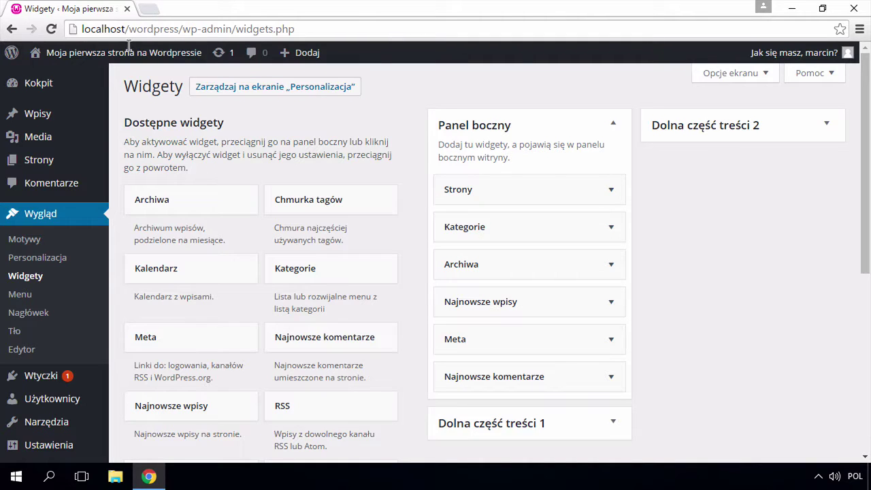
View the site's front page and check the Strony section in its sidebar
mouse_move(126, 49)
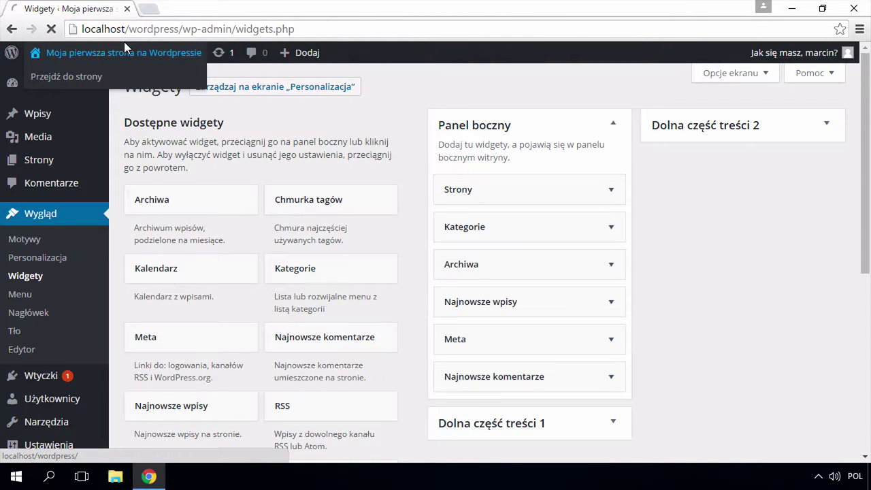
click(126, 49)
scroll(515, 219, down, 1)
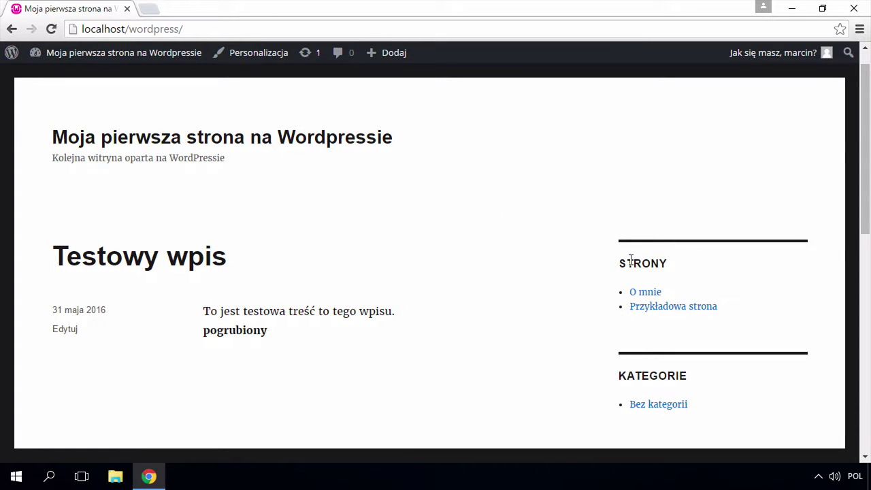
drag(617, 259, 673, 259)
click(647, 284)
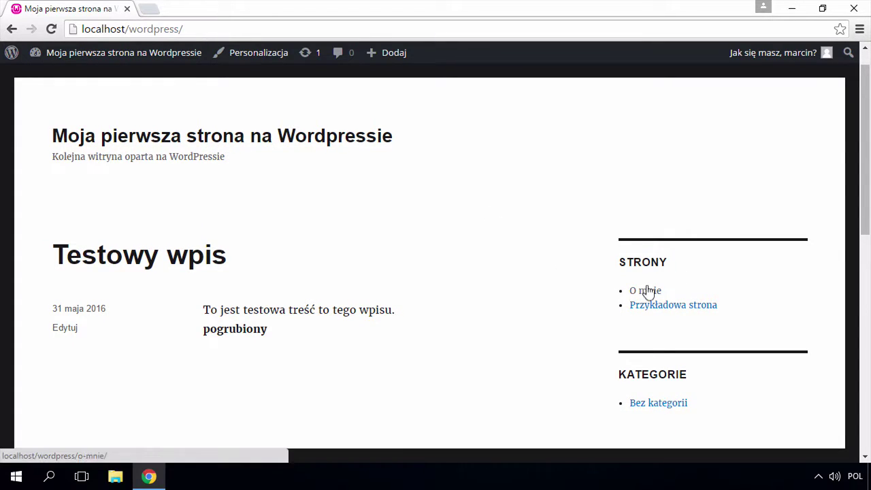
Open the "O mnie" page from the Strony list in the sidebar and review its image and text
click(647, 286)
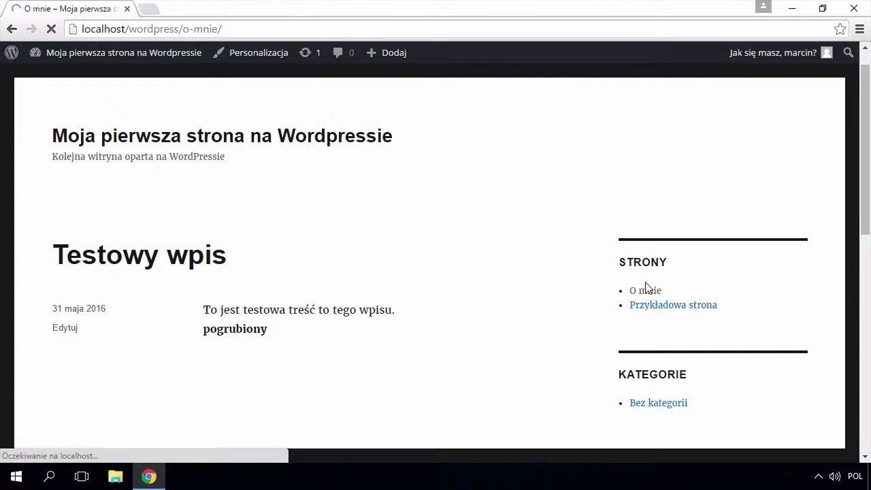
scroll(494, 239, down, 3)
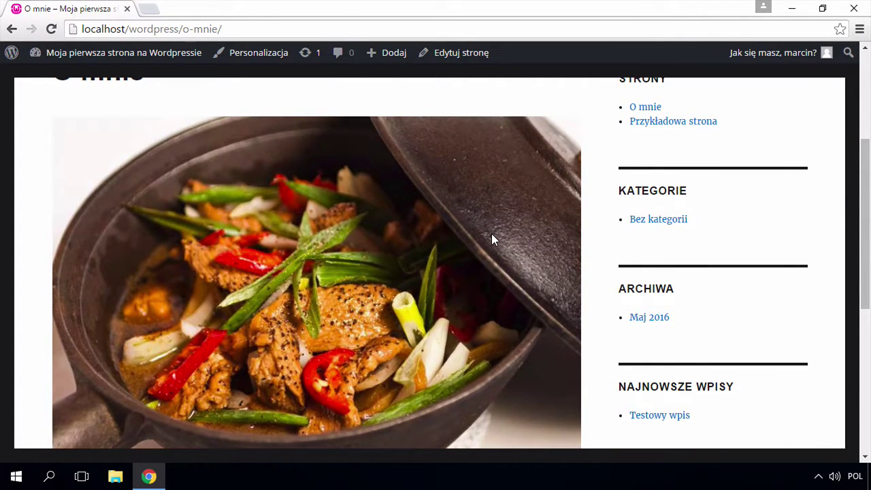
scroll(491, 234, down, 4)
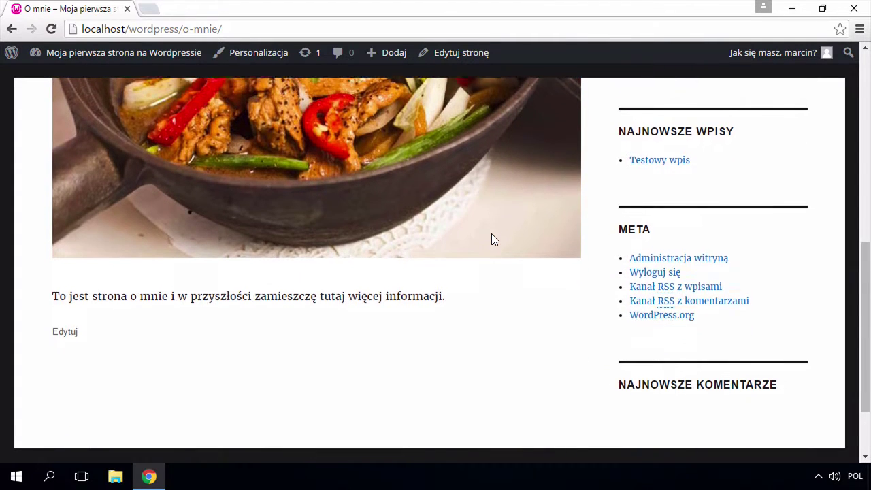
scroll(494, 240, up, 7)
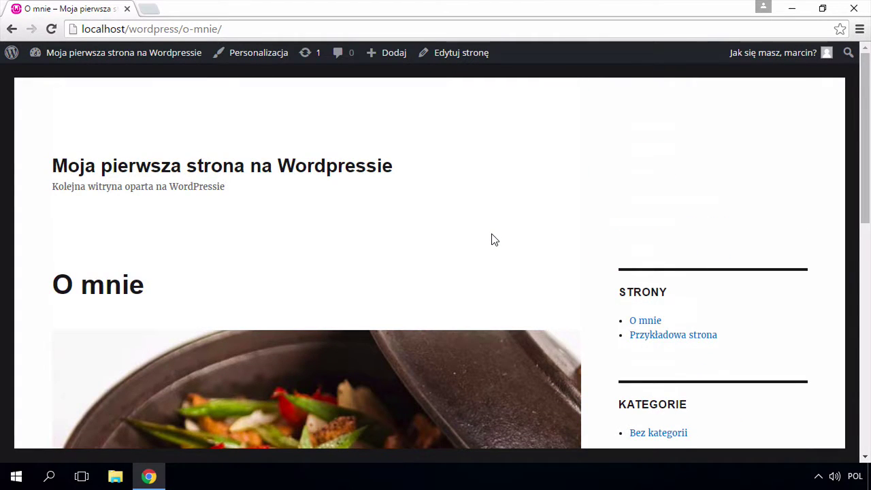